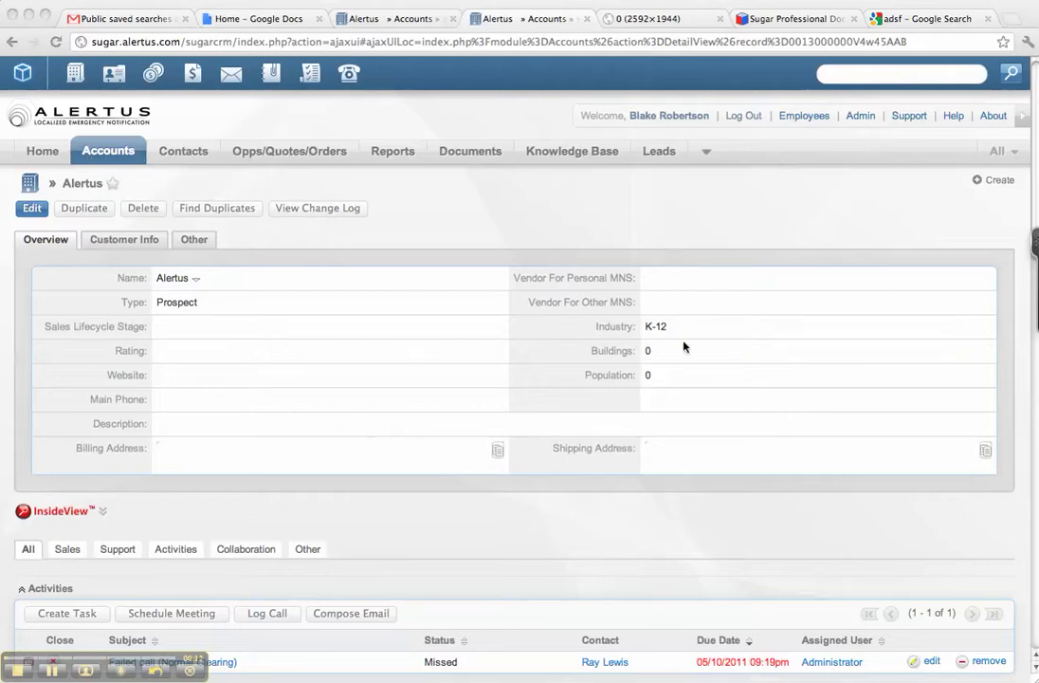
# - Leave SugarCRM for Gmail and create a new blank Google Docs document from Documents
pyautogui.scroll(-2, 684, 347)
pyautogui.scroll(-5, 684, 347)
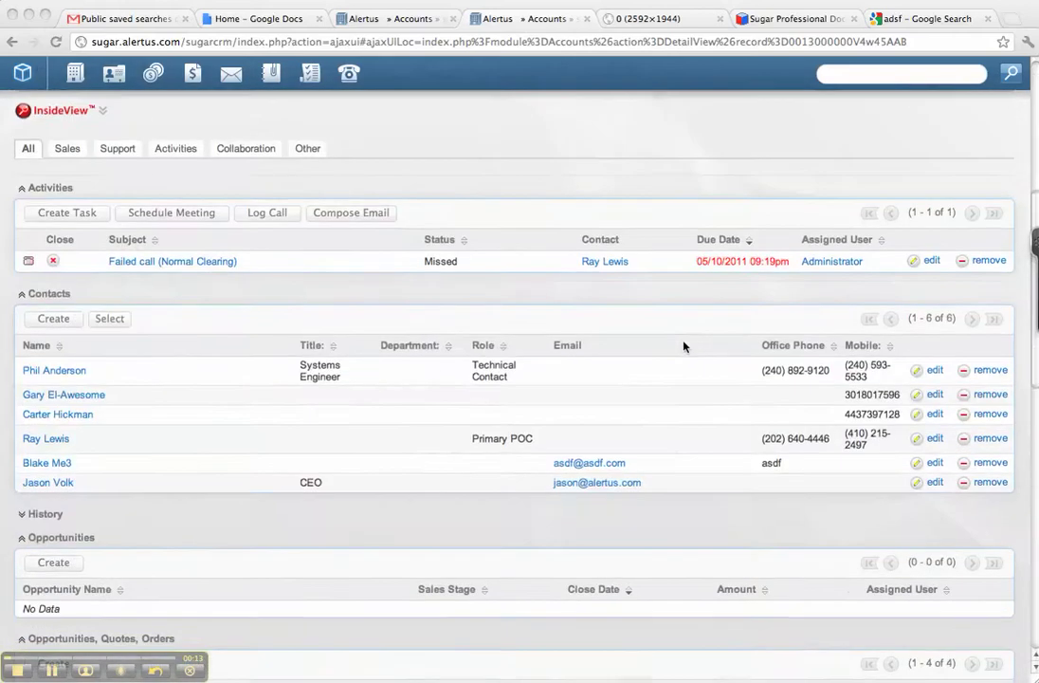
pyautogui.scroll(-8, 685, 347)
pyautogui.scroll(-1, 684, 347)
pyautogui.scroll(-4, 684, 347)
pyautogui.scroll(-3, 684, 347)
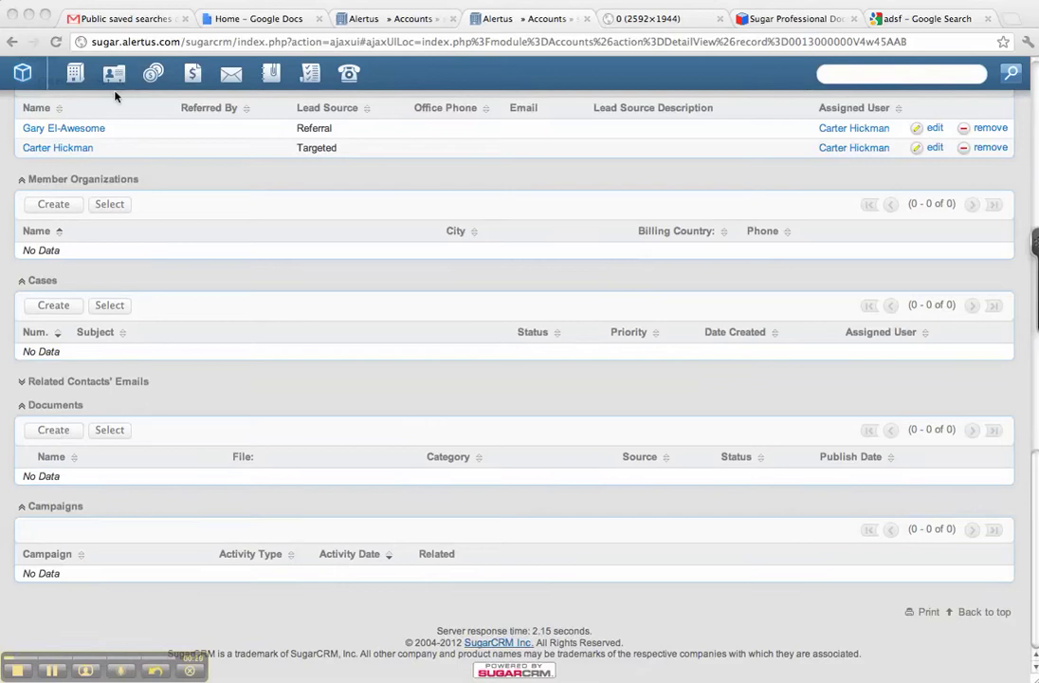
pyautogui.click(115, 26)
pyautogui.click(115, 21)
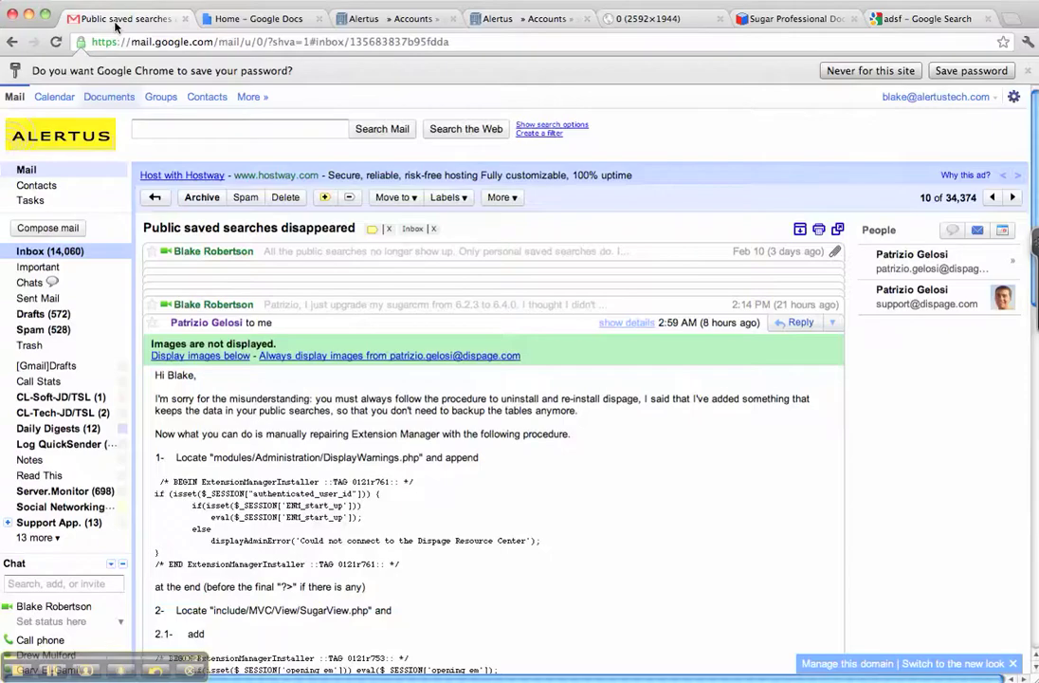
pyautogui.click(107, 98)
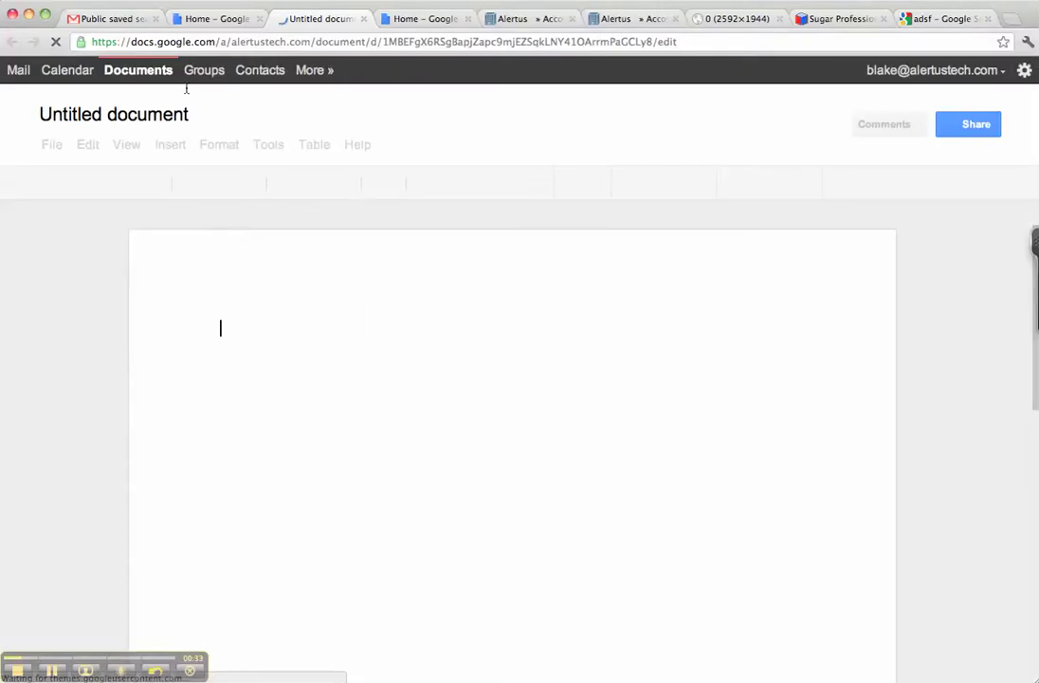
# - Title the document 'Alertus Account Notes', add the line 'Here you can type in notes!!', and return to SugarCRM
pyautogui.click(152, 114)
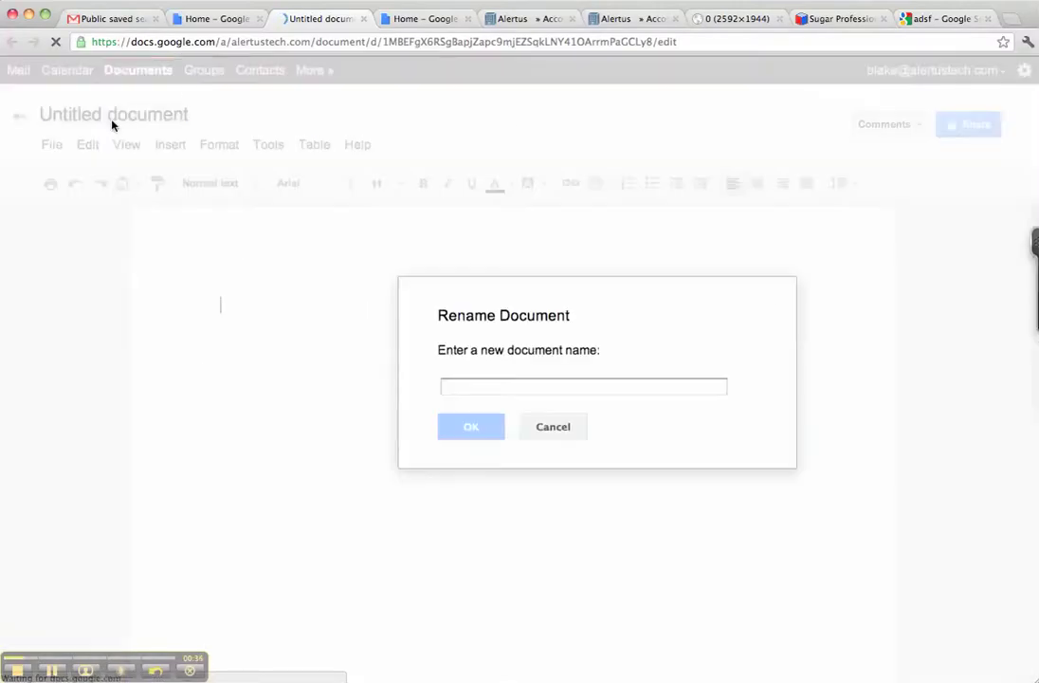
pyautogui.click(557, 433)
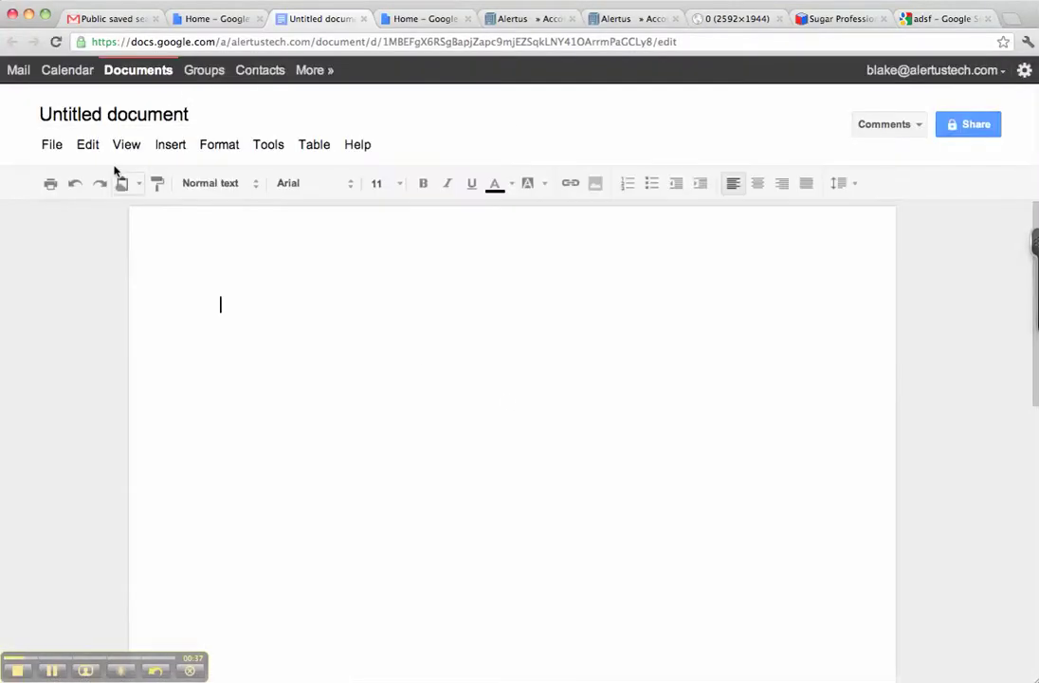
pyautogui.click(127, 118)
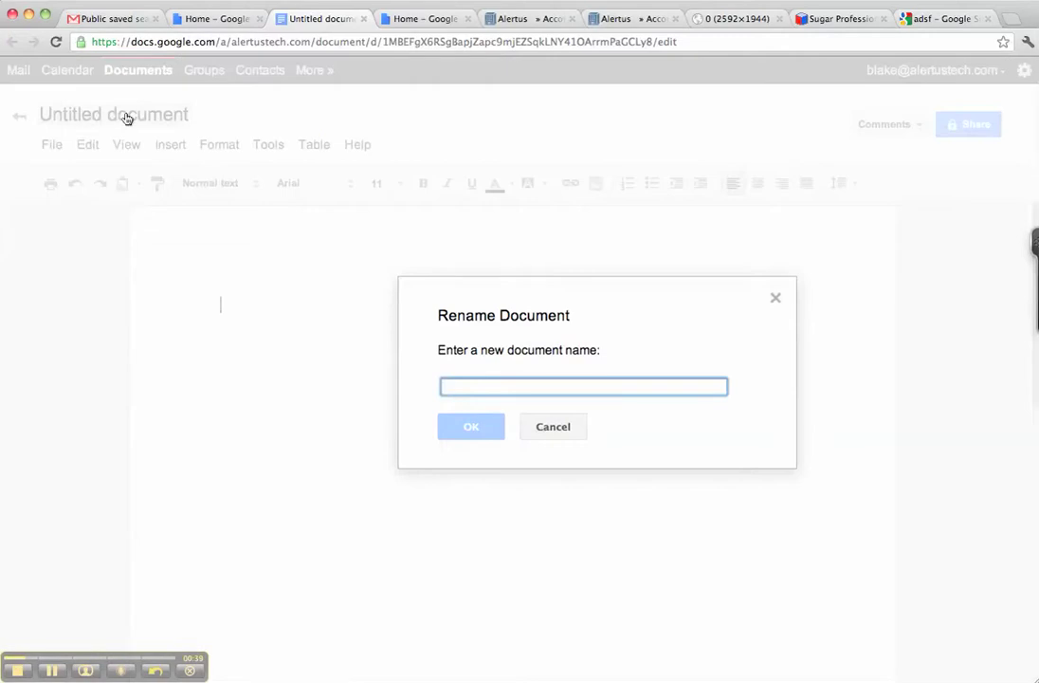
pyautogui.write('Alertus Acc')
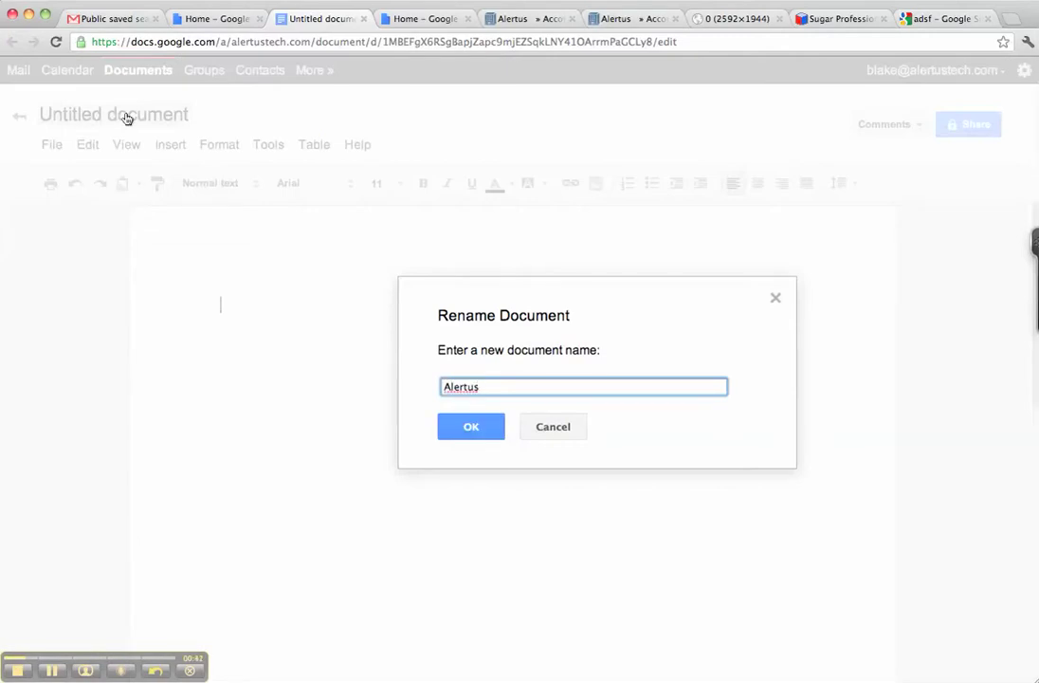
pyautogui.write('ount N')
pyautogui.write('otes')
pyautogui.press('Return')
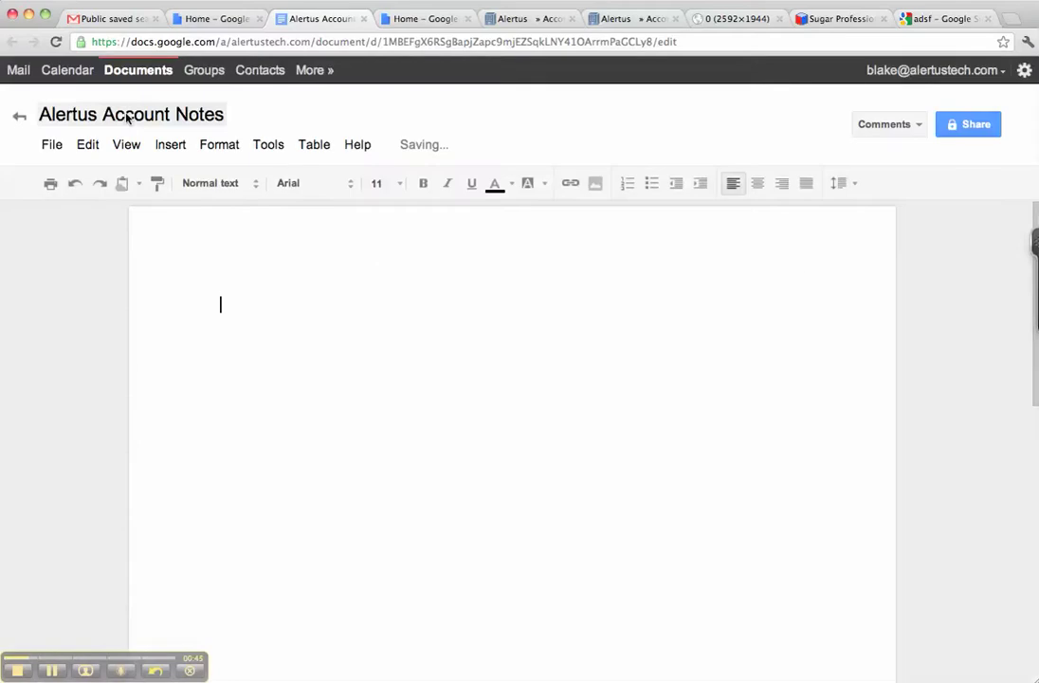
pyautogui.write('Here you can typ')
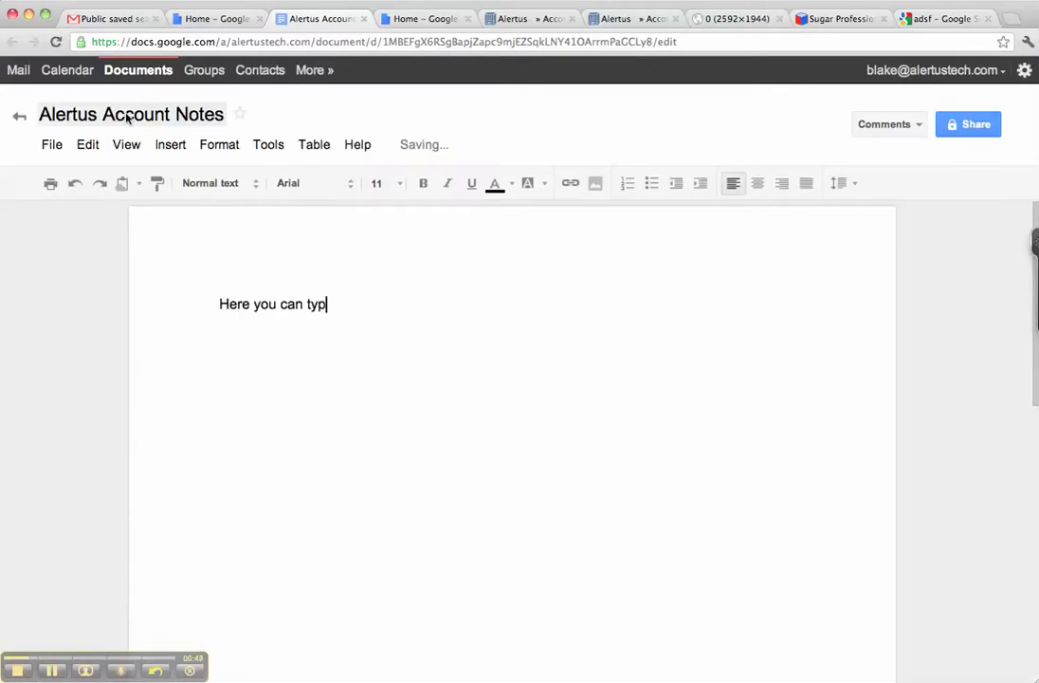
pyautogui.write('e in notes!!!')
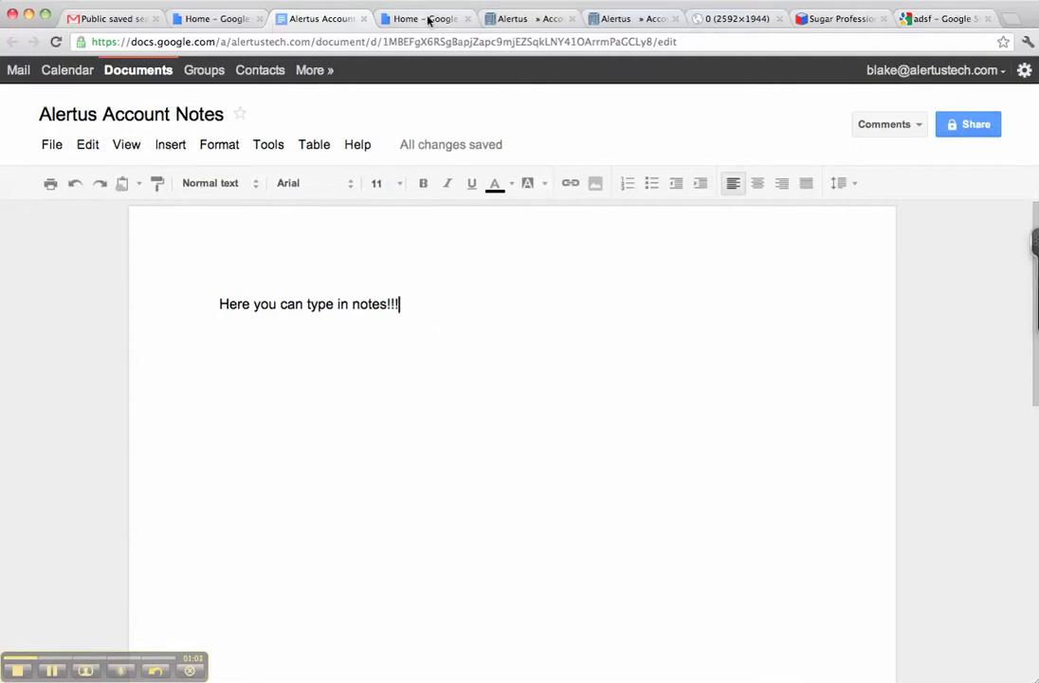
pyautogui.click(509, 21)
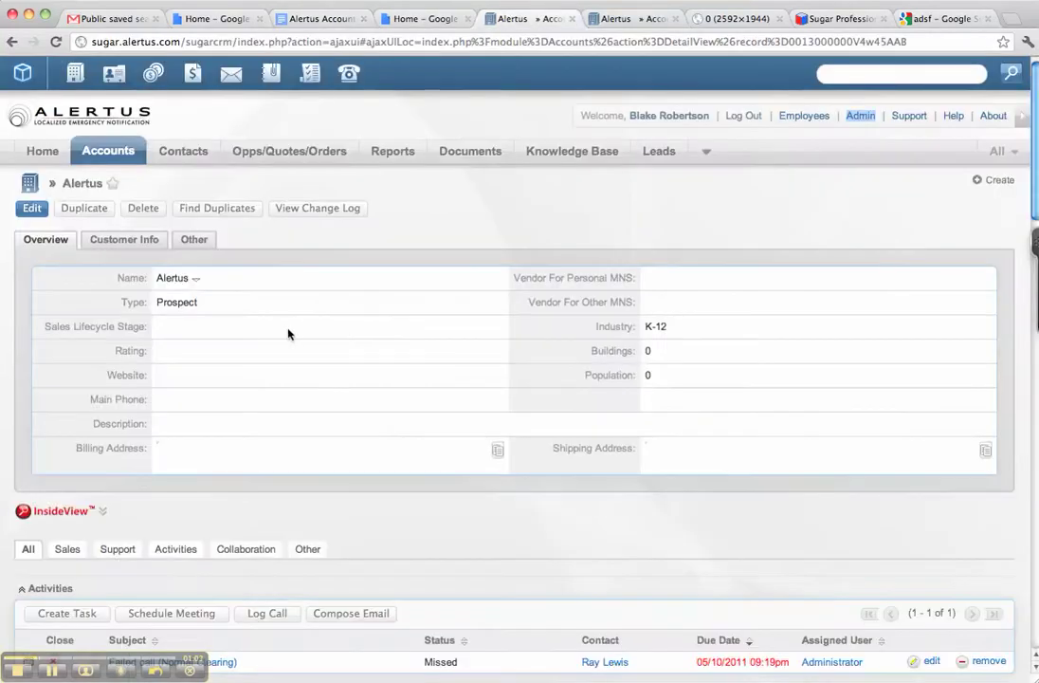
# - Scroll down to the account's new Documents form, keeping the form when a cancel prompt appears
pyautogui.scroll(-3, 359, 401)
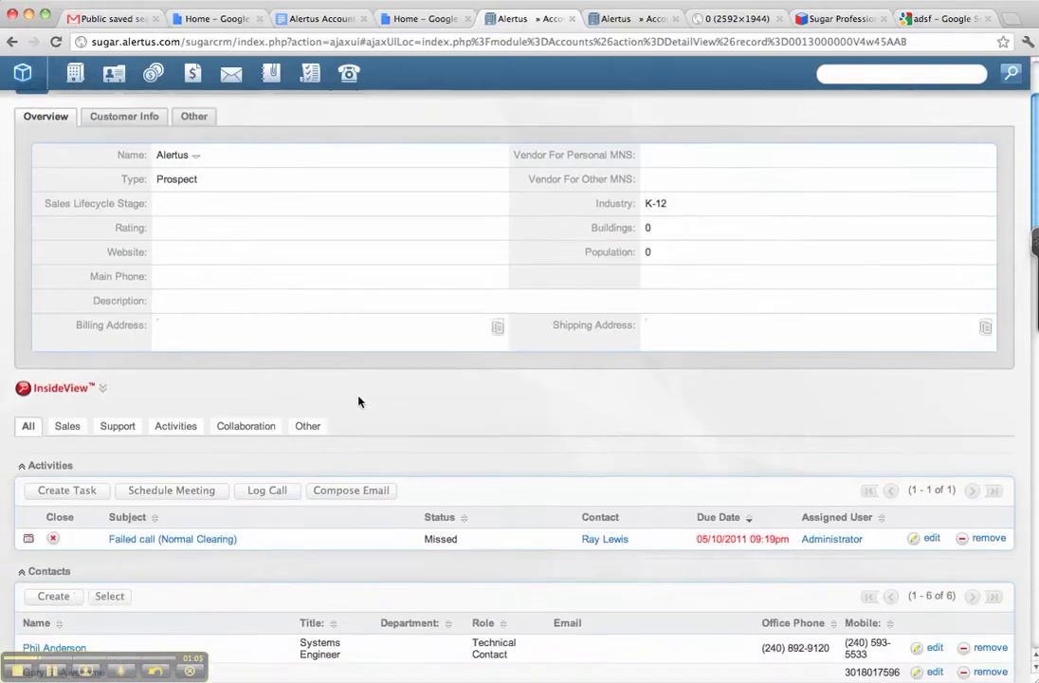
pyautogui.scroll(-3, 359, 401)
pyautogui.scroll(-10, 358, 401)
pyautogui.scroll(-1, 359, 401)
pyautogui.scroll(-3, 358, 401)
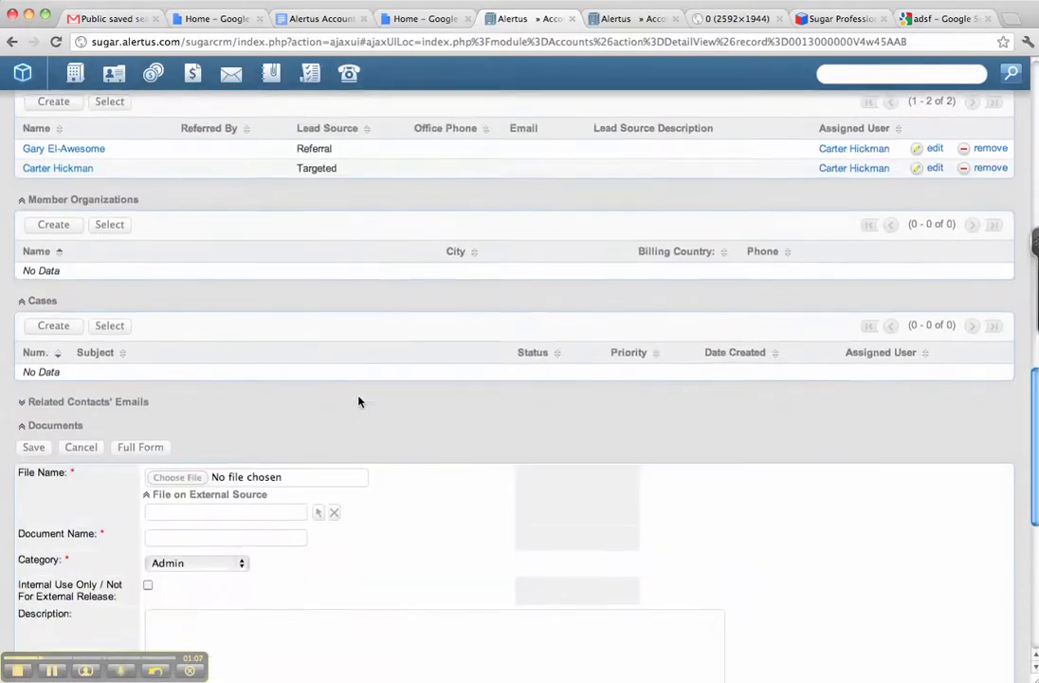
pyautogui.scroll(-5, 358, 401)
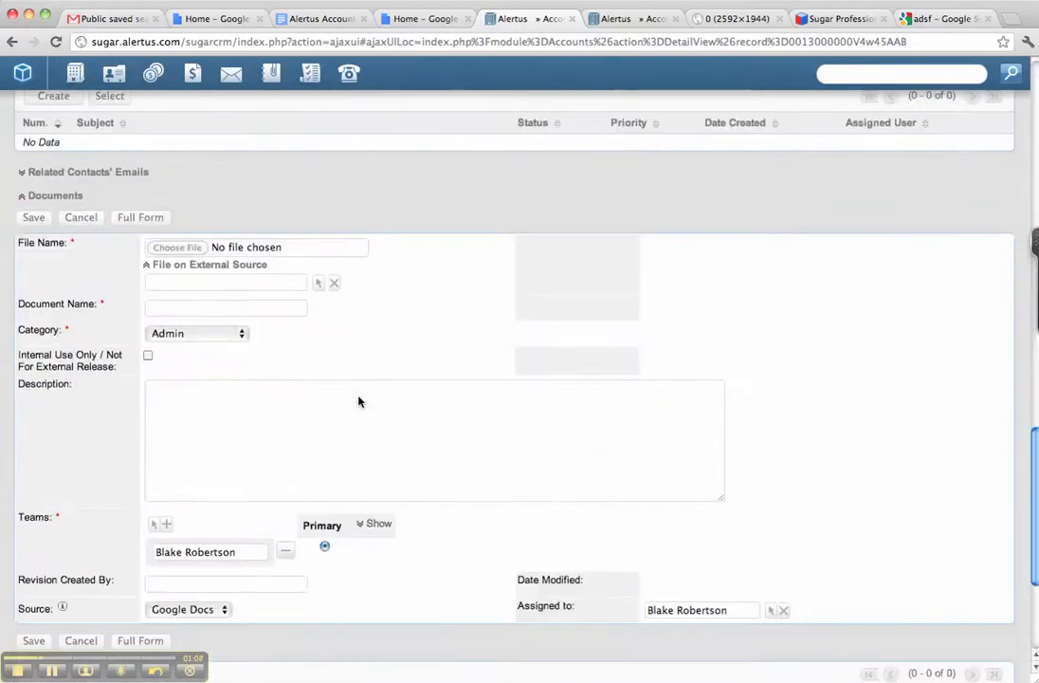
pyautogui.click(81, 217)
pyautogui.click(505, 242)
# - Set the document Source to Google Docs and browse Google files for one to link
pyautogui.scroll(-2, 273, 355)
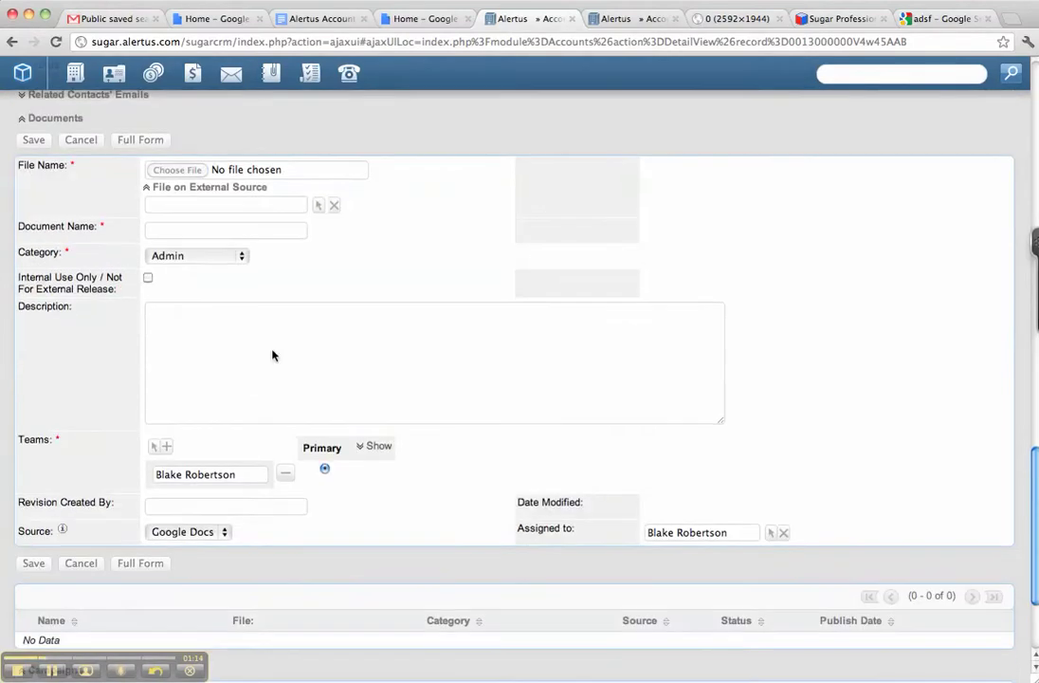
pyautogui.click(199, 531)
pyautogui.click(199, 531)
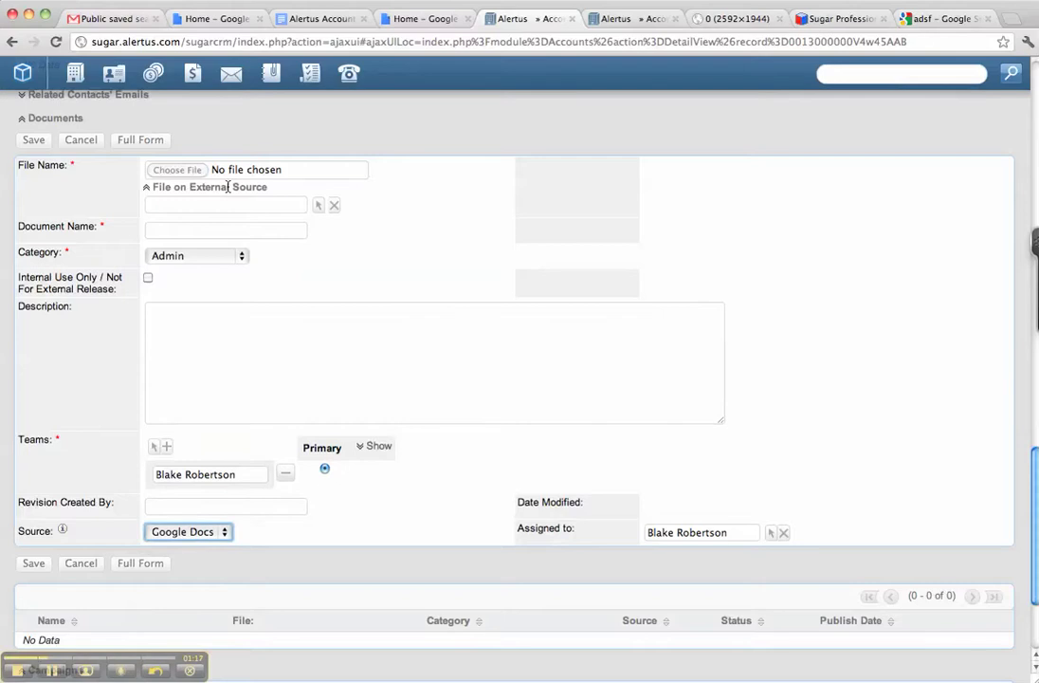
pyautogui.click(178, 188)
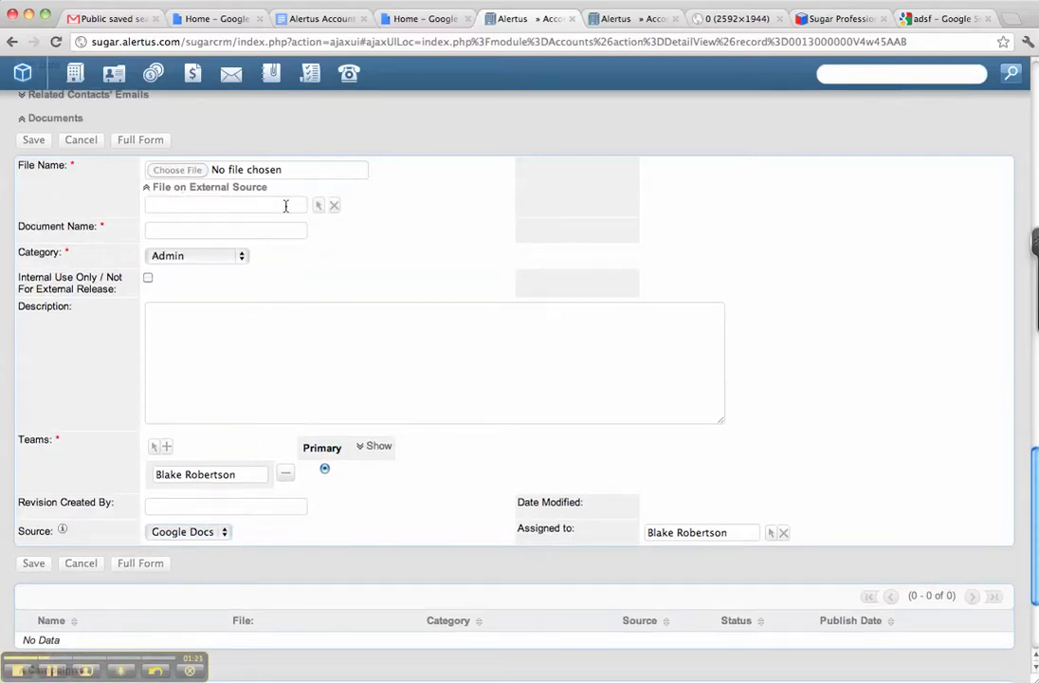
pyautogui.click(318, 205)
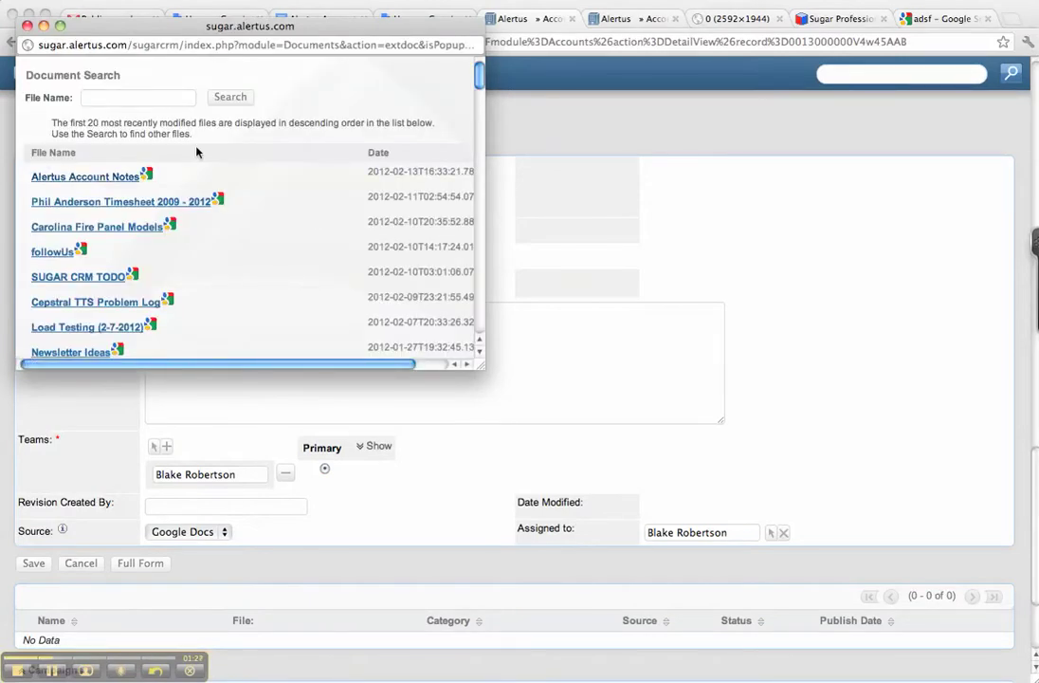
# - Link the Alertus Account Notes file and name the document 'Alertus Account Notes'
pyautogui.scroll(-5, 197, 152)
pyautogui.scroll(5, 197, 151)
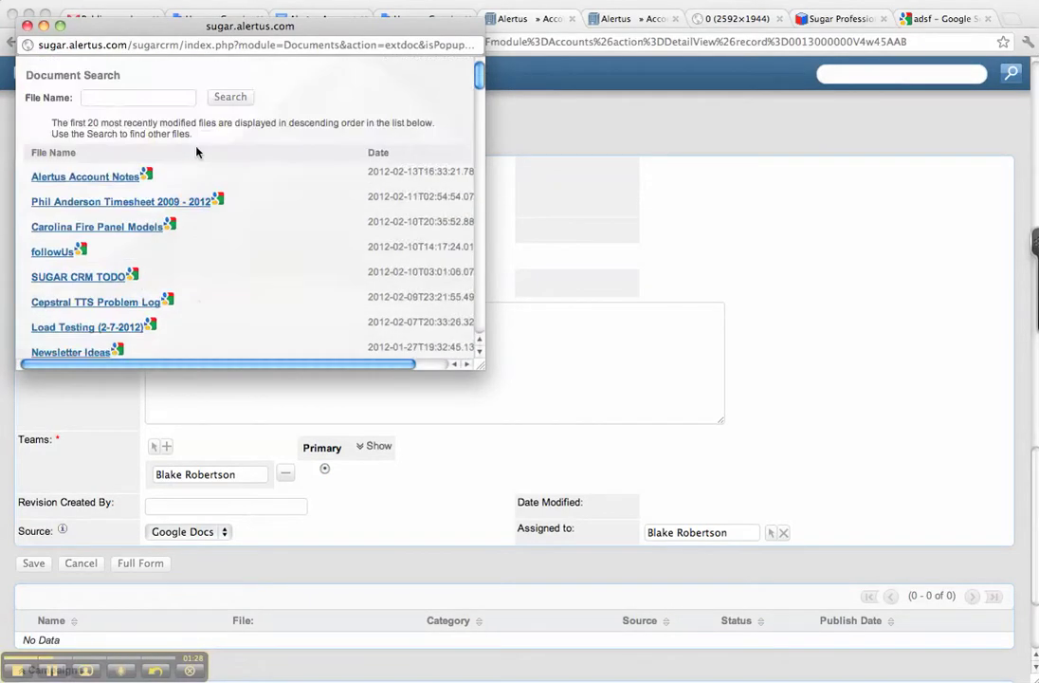
pyautogui.click(90, 177)
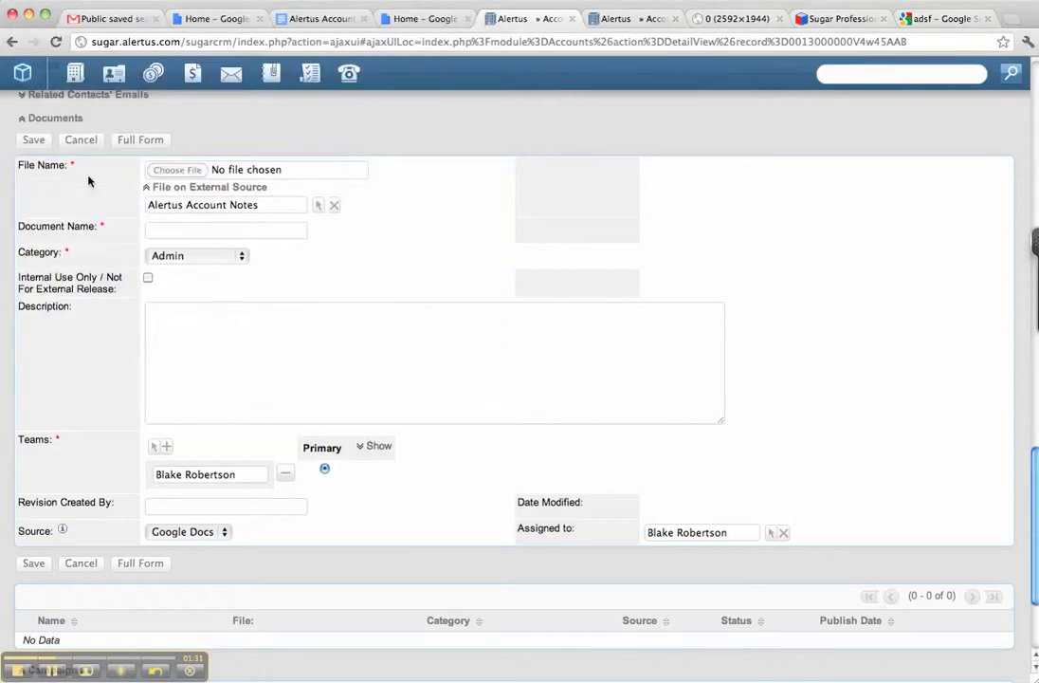
pyautogui.click(195, 233)
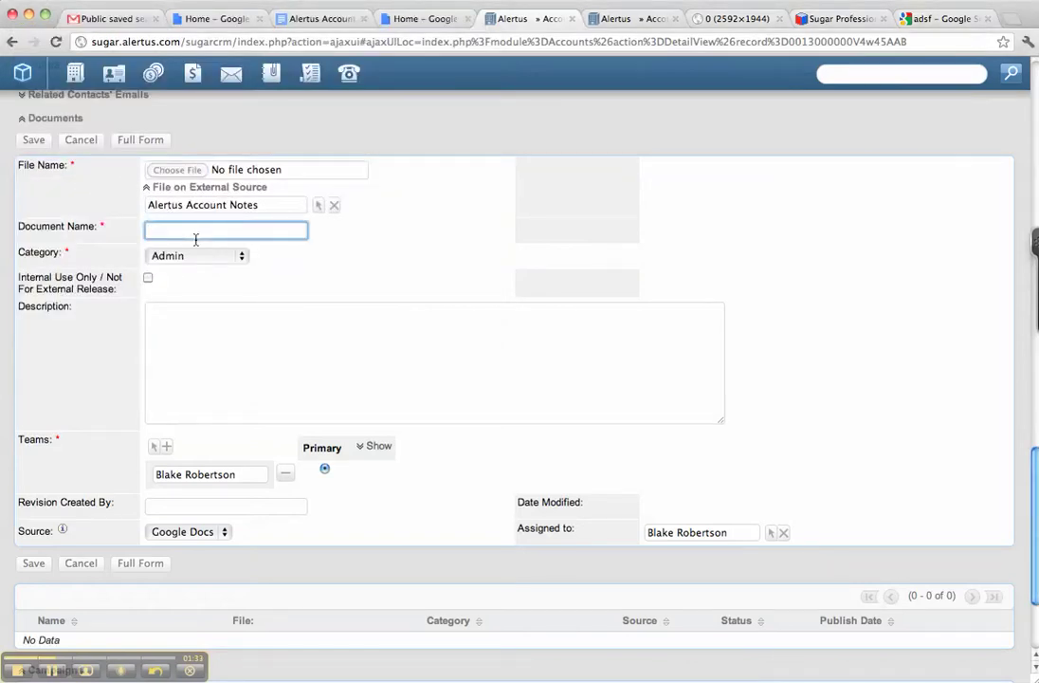
pyautogui.write('Alertus Account Notes')
pyautogui.click(225, 349)
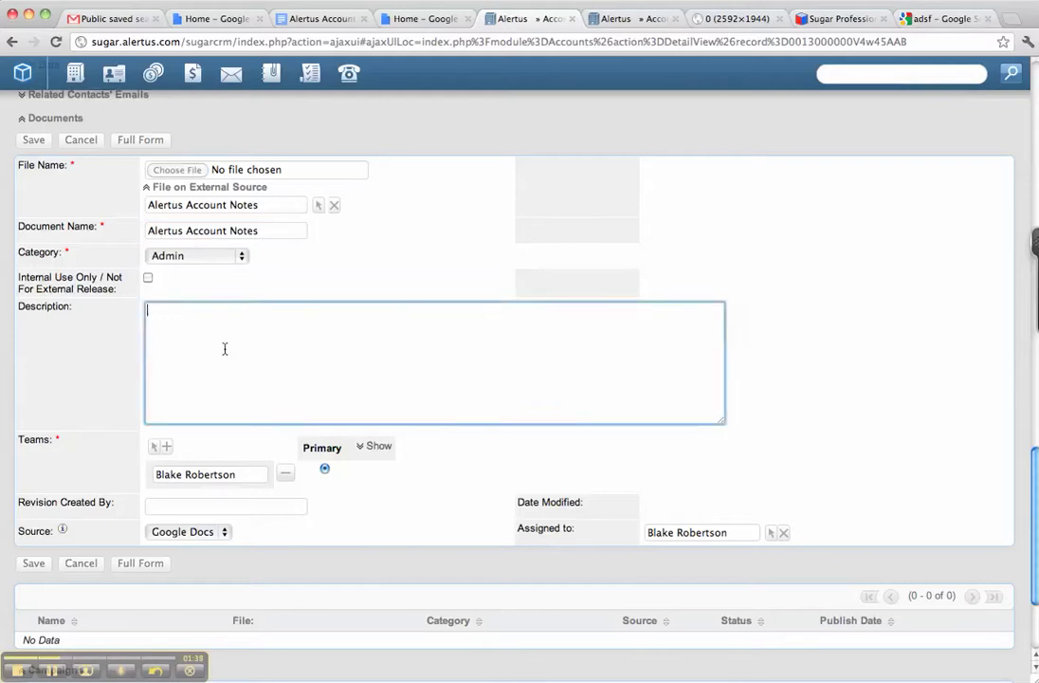
# - Set the document category to Sales and save the linked document record
pyautogui.click(224, 257)
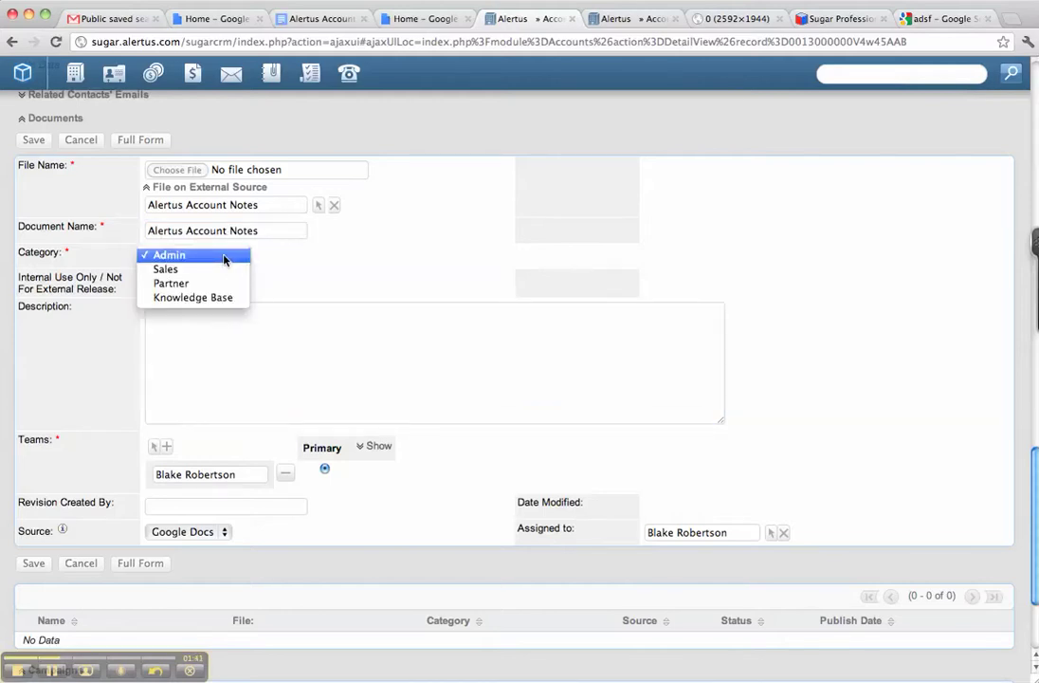
pyautogui.click(224, 259)
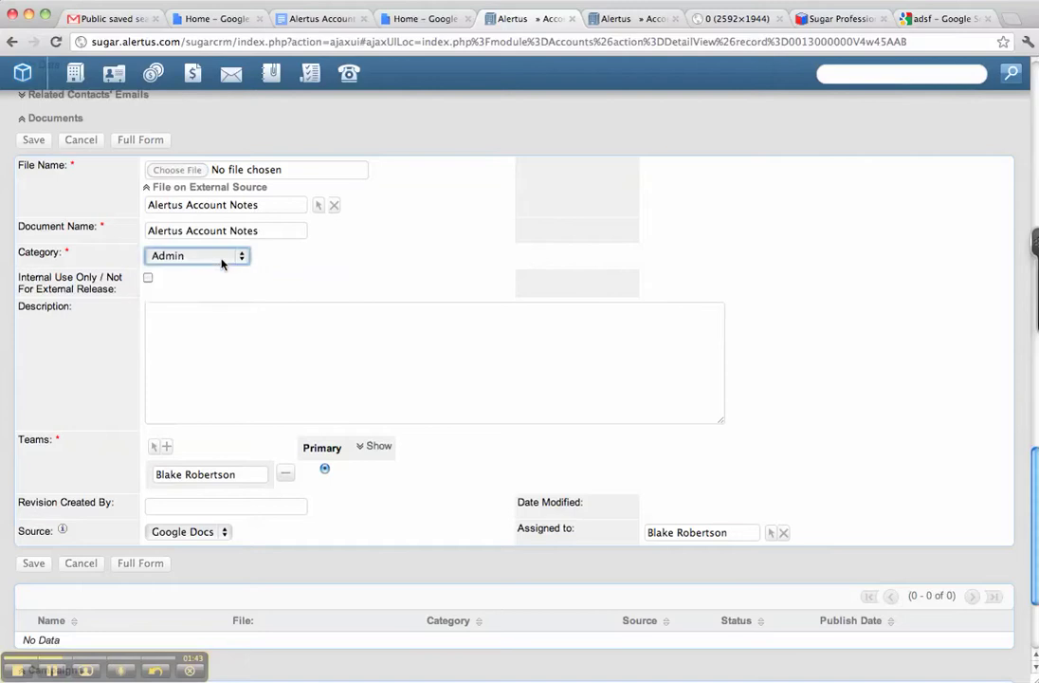
pyautogui.click(242, 257)
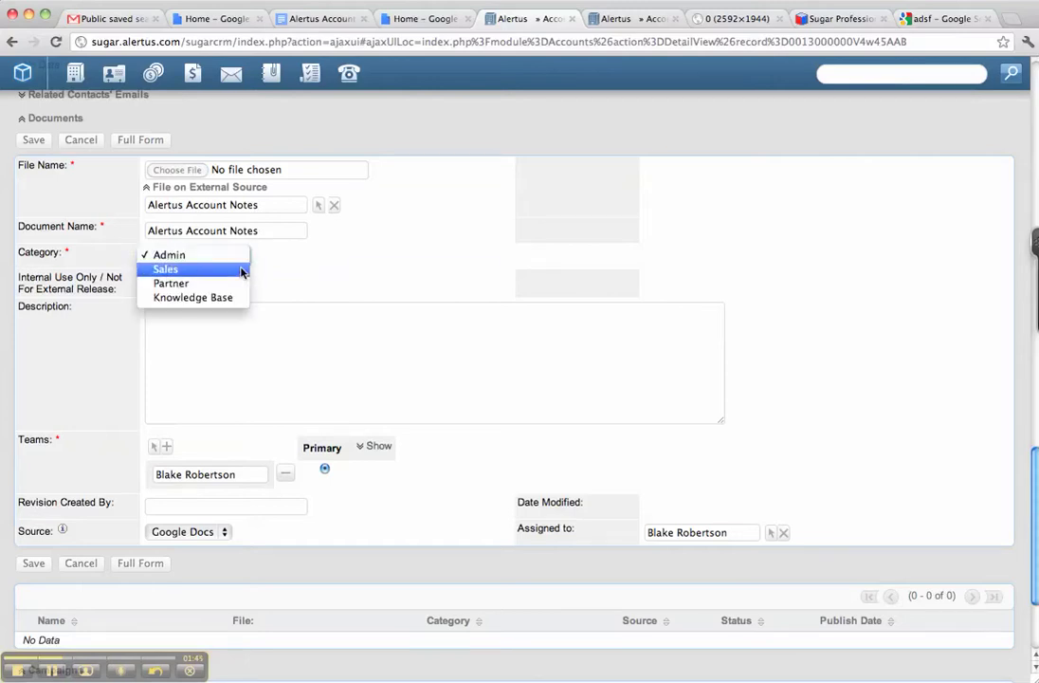
pyautogui.click(241, 270)
pyautogui.scroll(-3, 260, 282)
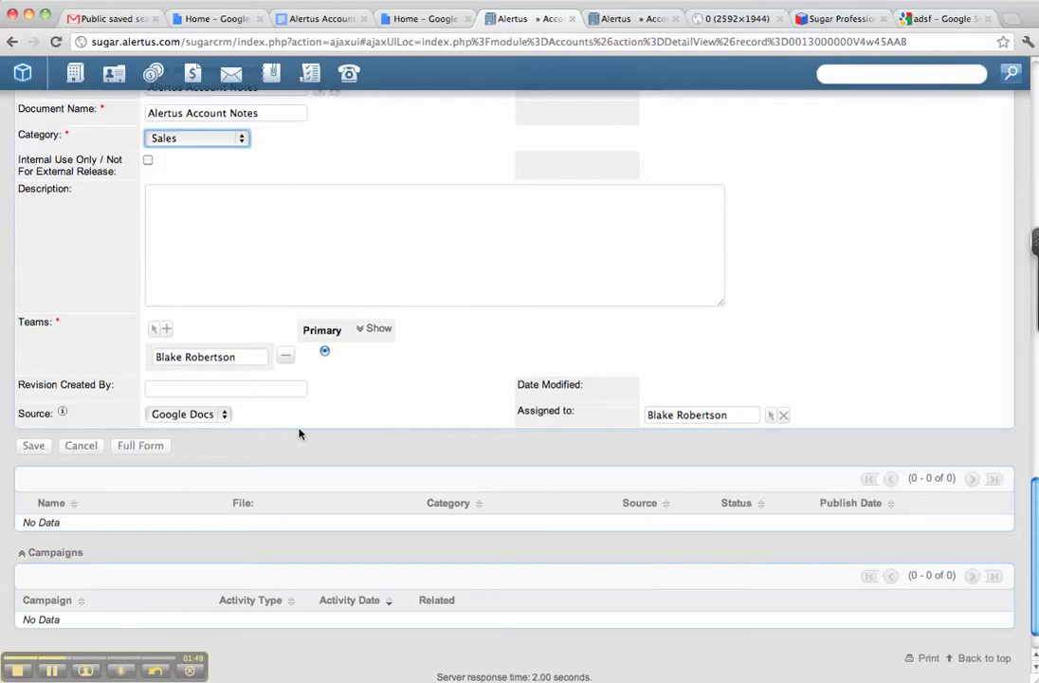
pyautogui.scroll(1, 299, 434)
pyautogui.click(34, 457)
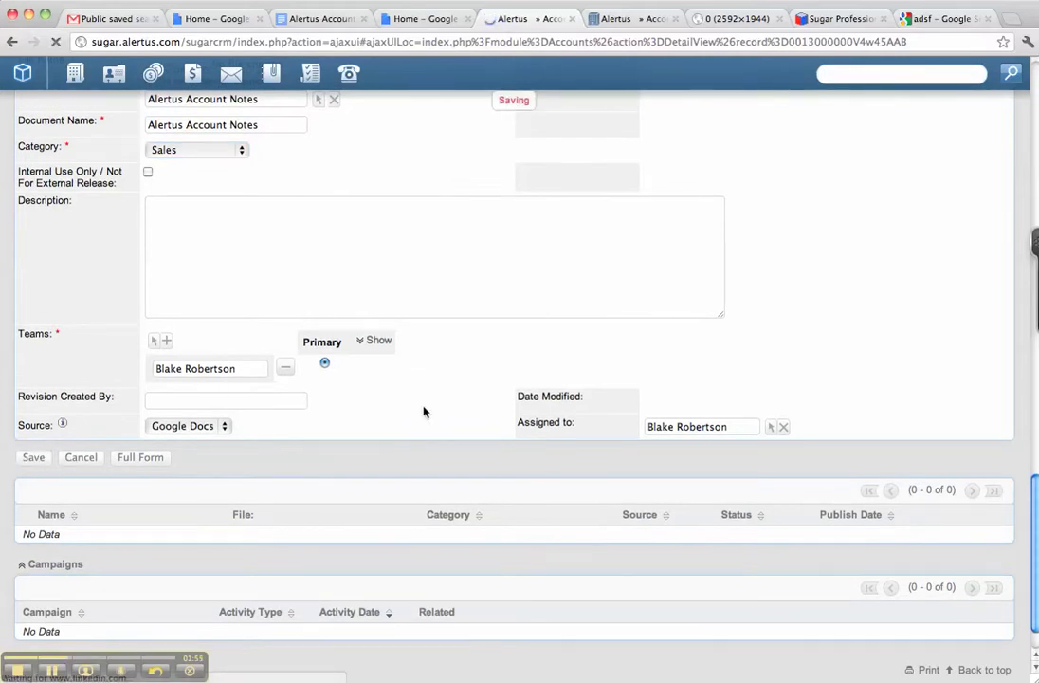
pyautogui.scroll(3, 423, 411)
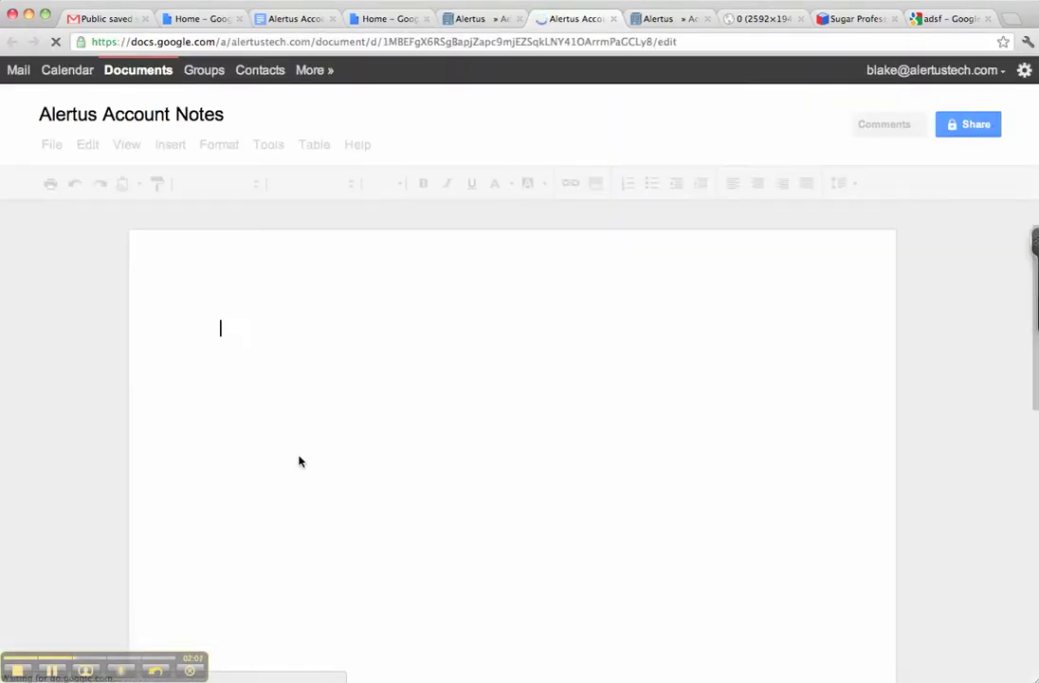
# - Add a second line, 'Here is another revision!!!', below the first note
pyautogui.click(441, 338)
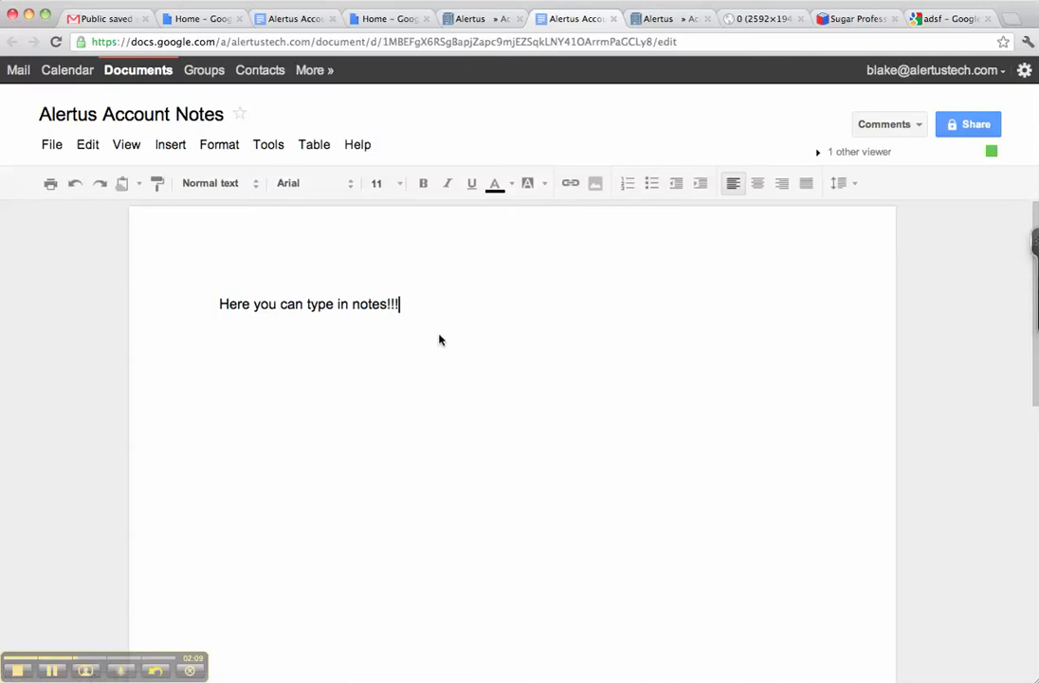
pyautogui.press('Return')
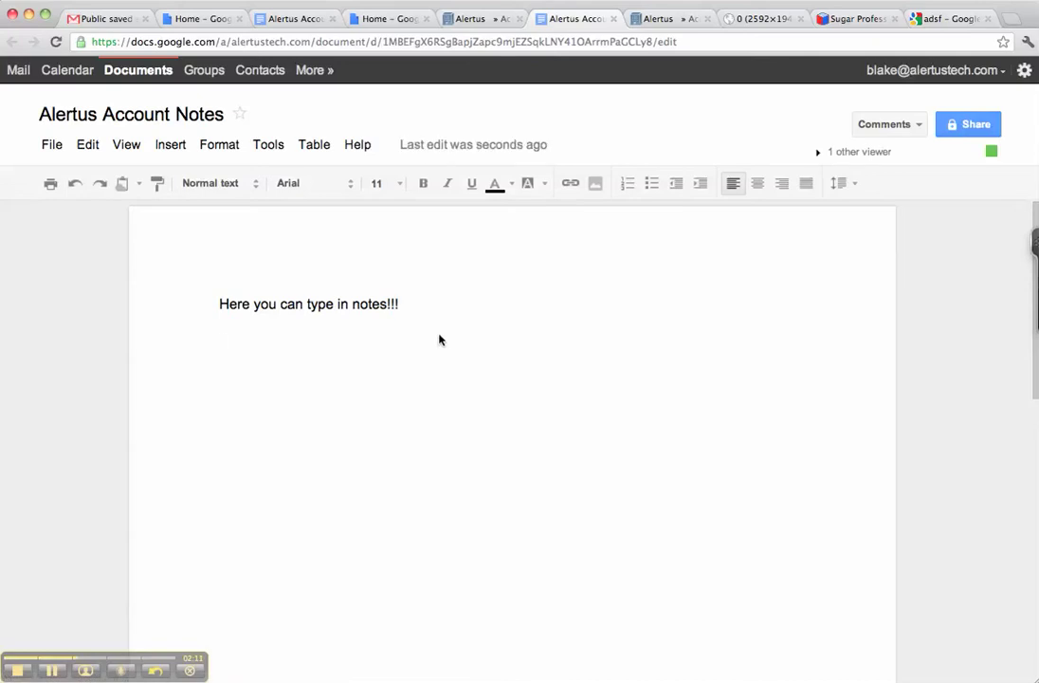
pyautogui.write('Hre')
pyautogui.press('BackSpace')
pyautogui.press('BackSpace')
pyautogui.write('ere is m')
pyautogui.press('BackSpace')
pyautogui.write('a ')
pyautogui.write('other revision!!!')
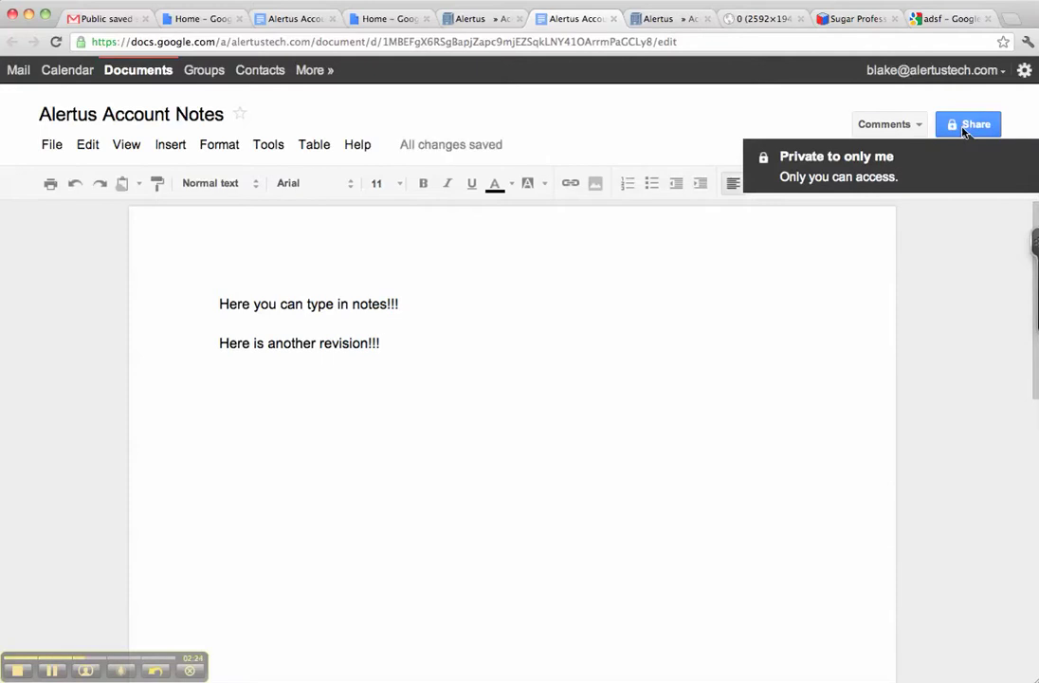
# - Open the sharing settings and add three colleagues as editors from the address suggestions
pyautogui.click(965, 129)
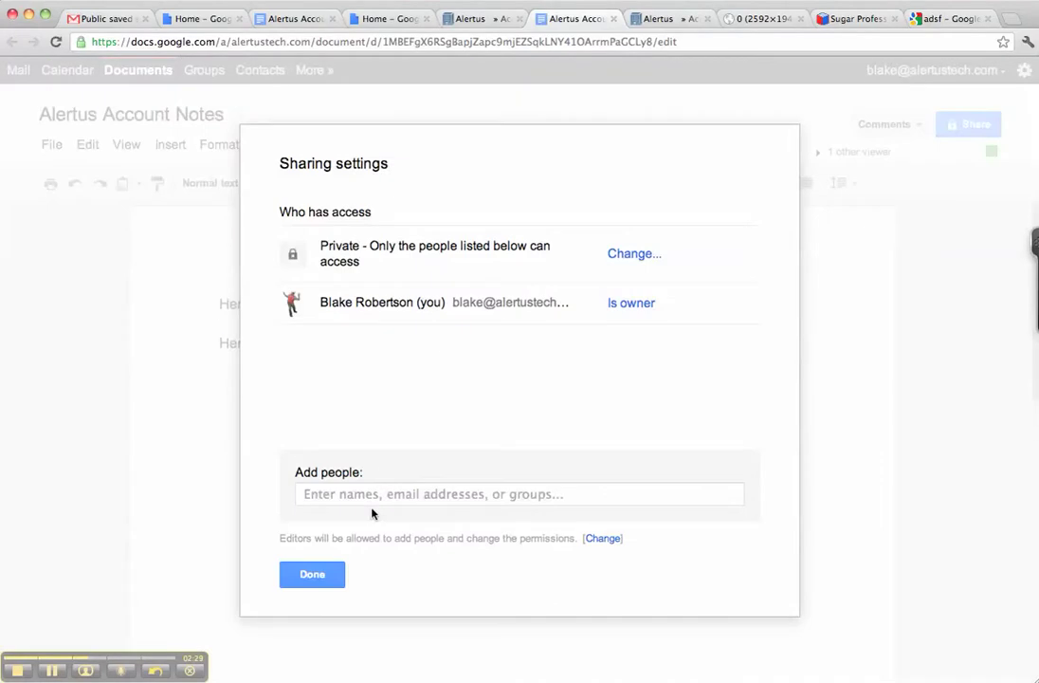
pyautogui.click(379, 493)
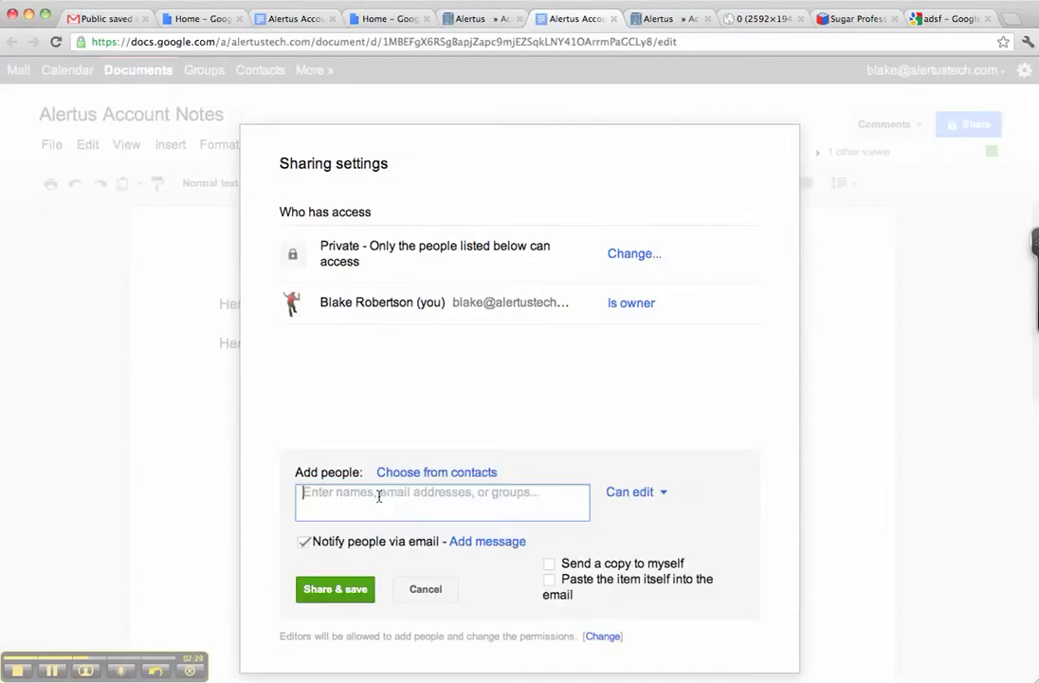
pyautogui.write('jason')
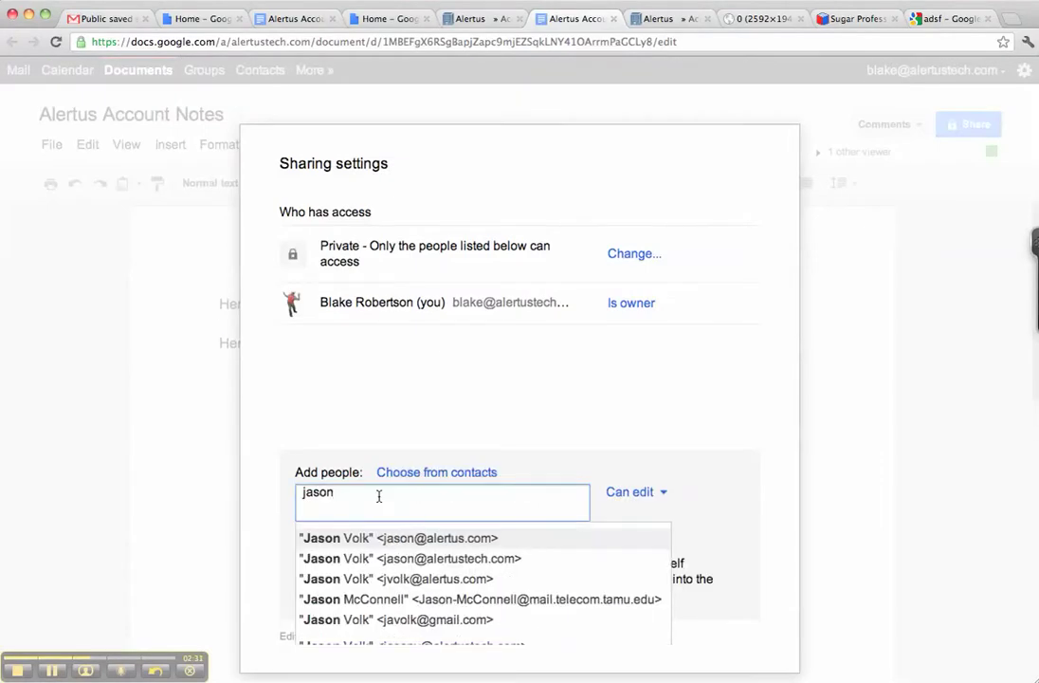
pyautogui.press('Return')
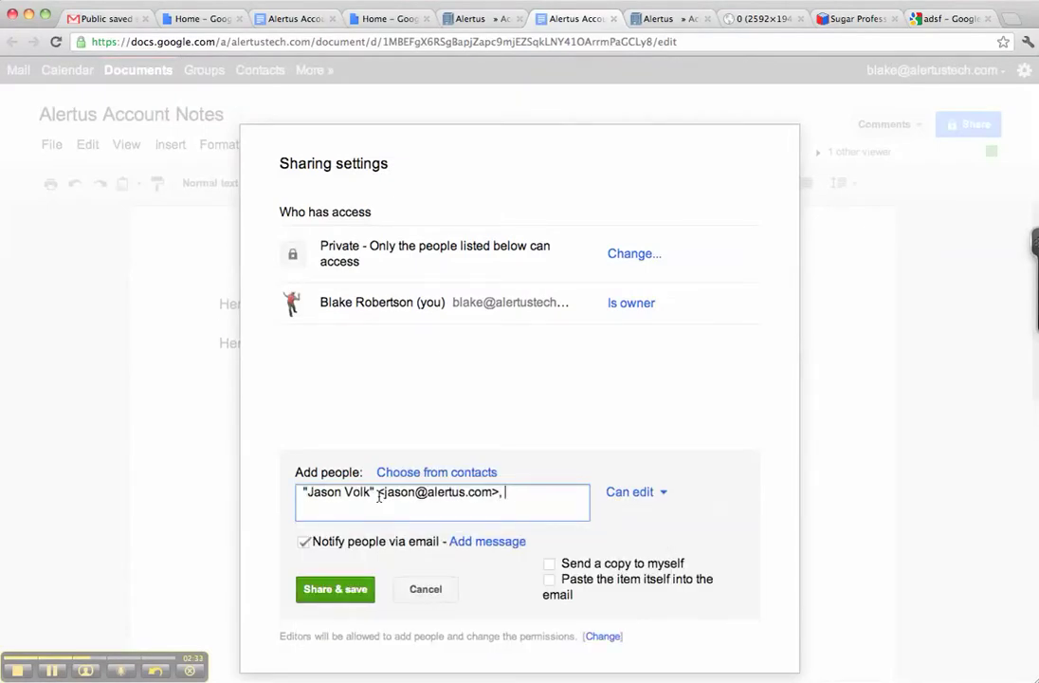
pyautogui.write('drew')
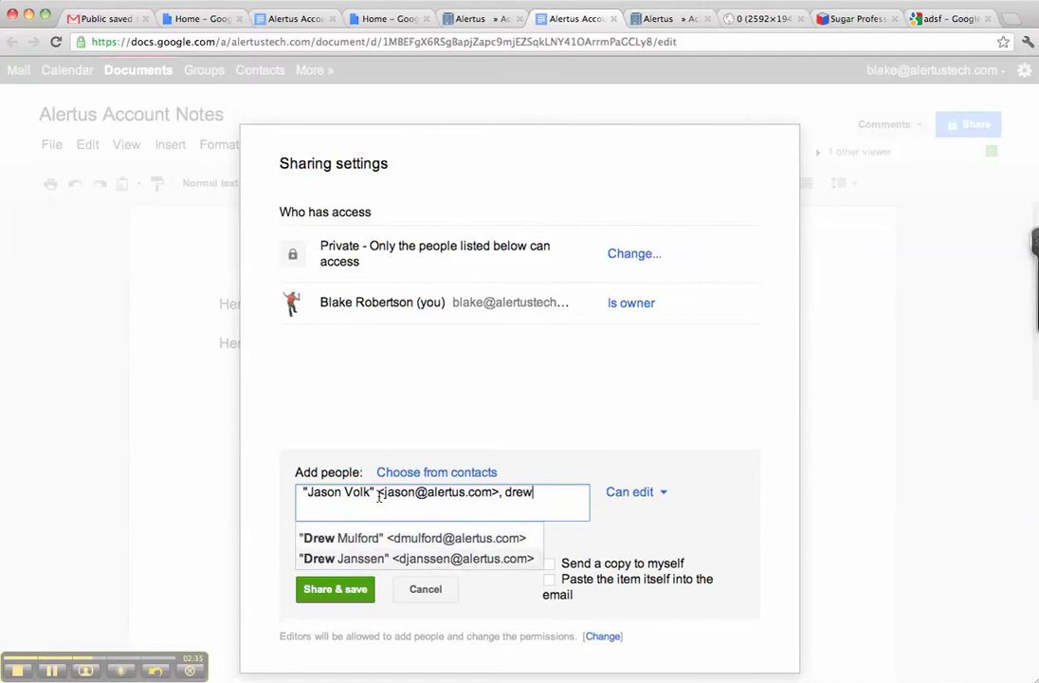
pyautogui.press('Return')
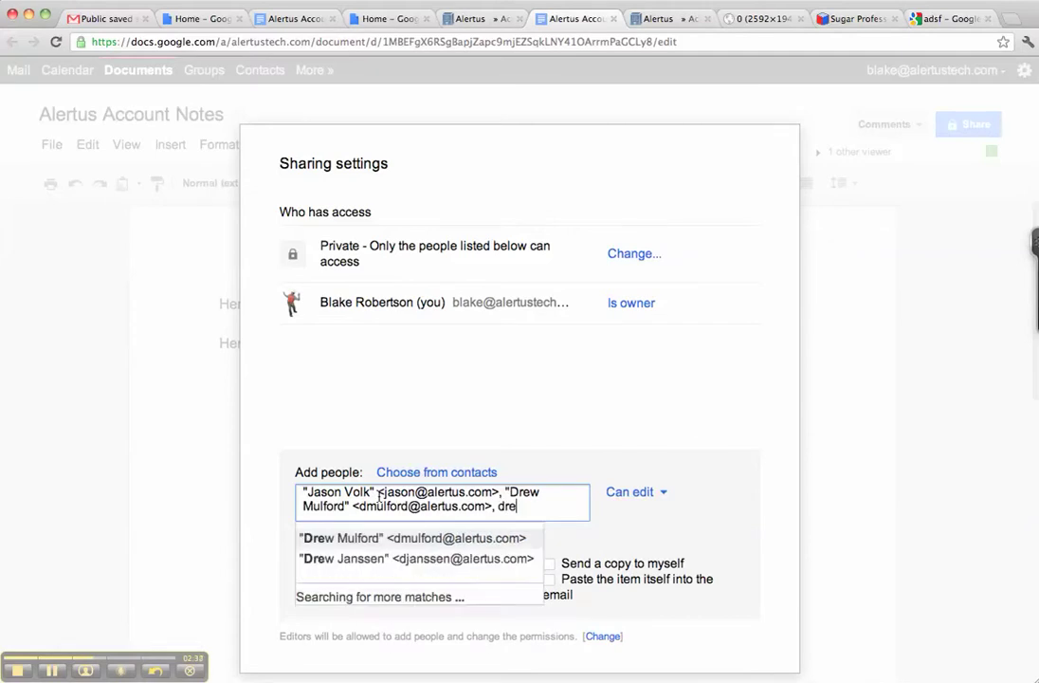
pyautogui.write('rick')
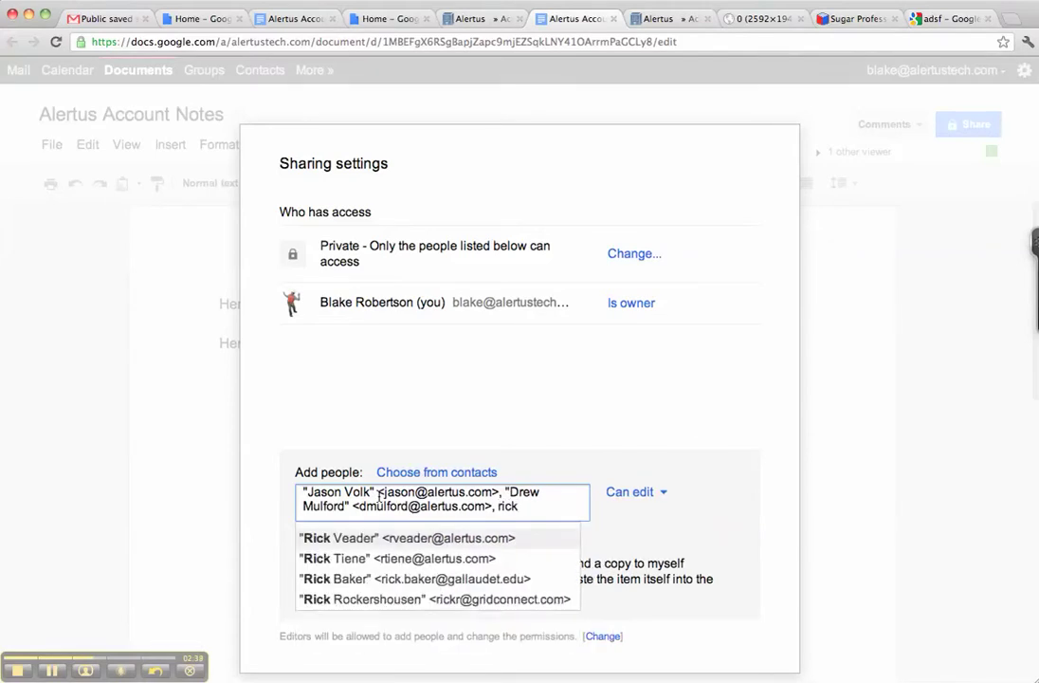
pyautogui.press('Down')
pyautogui.press('Return')
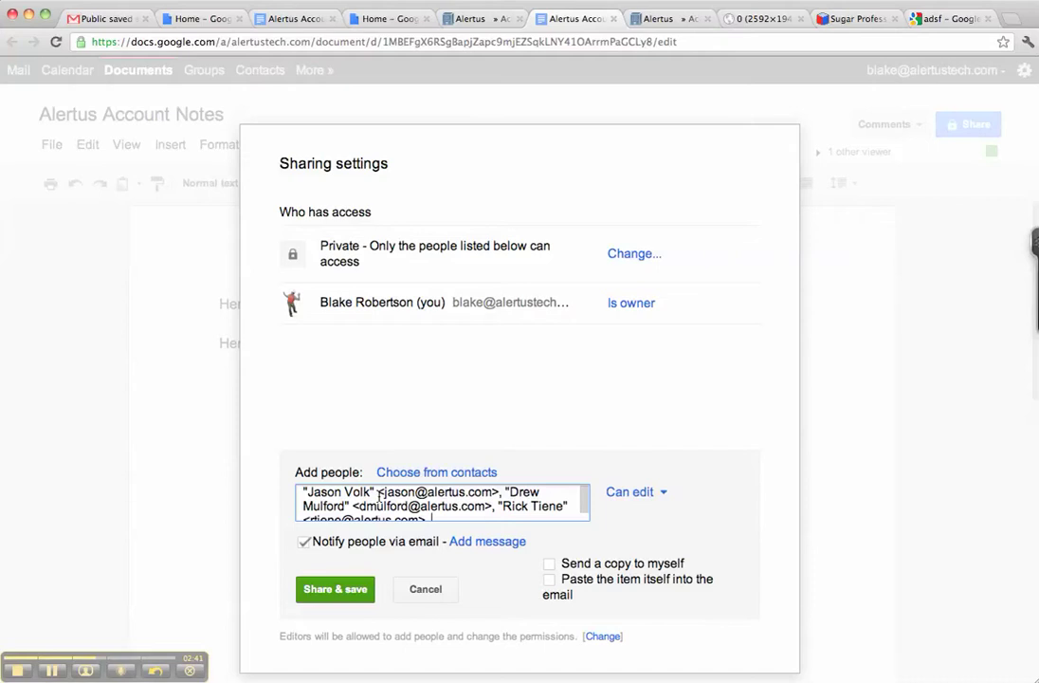
# - Add a fourth colleague, turn off email notification, and queue one more internal contact
pyautogui.write(', ')
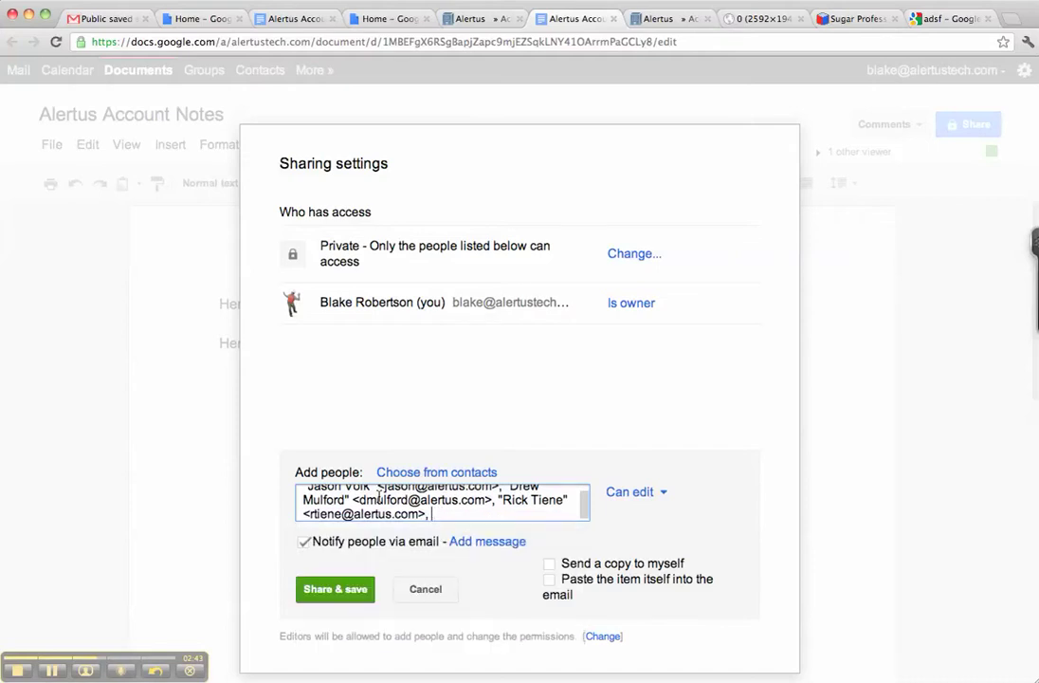
pyautogui.write('ryan')
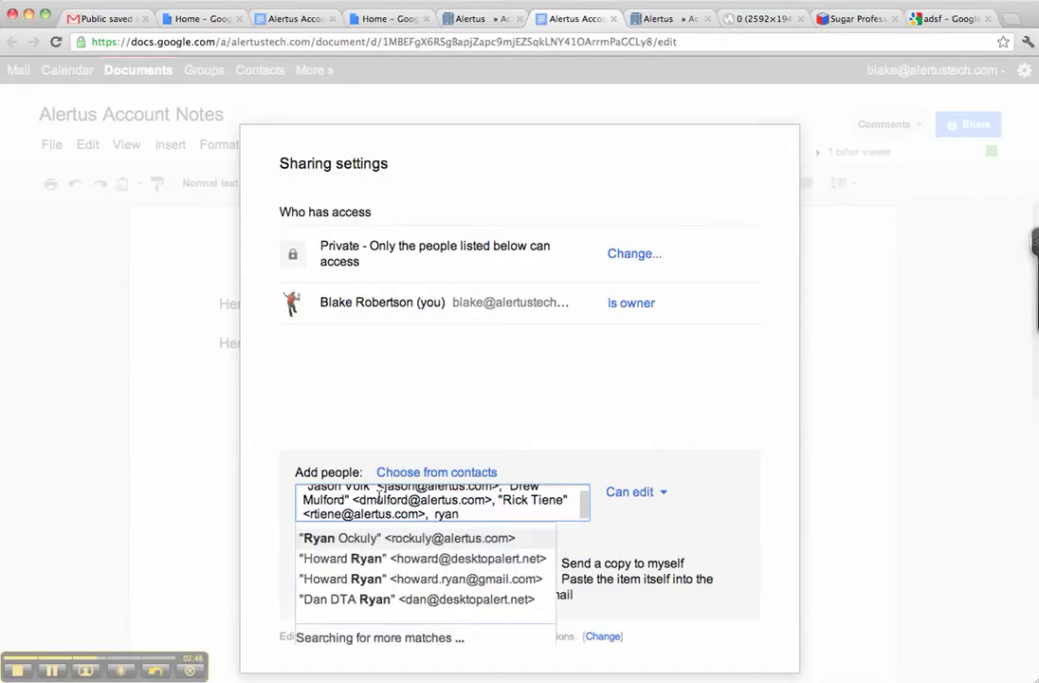
pyautogui.click(528, 539)
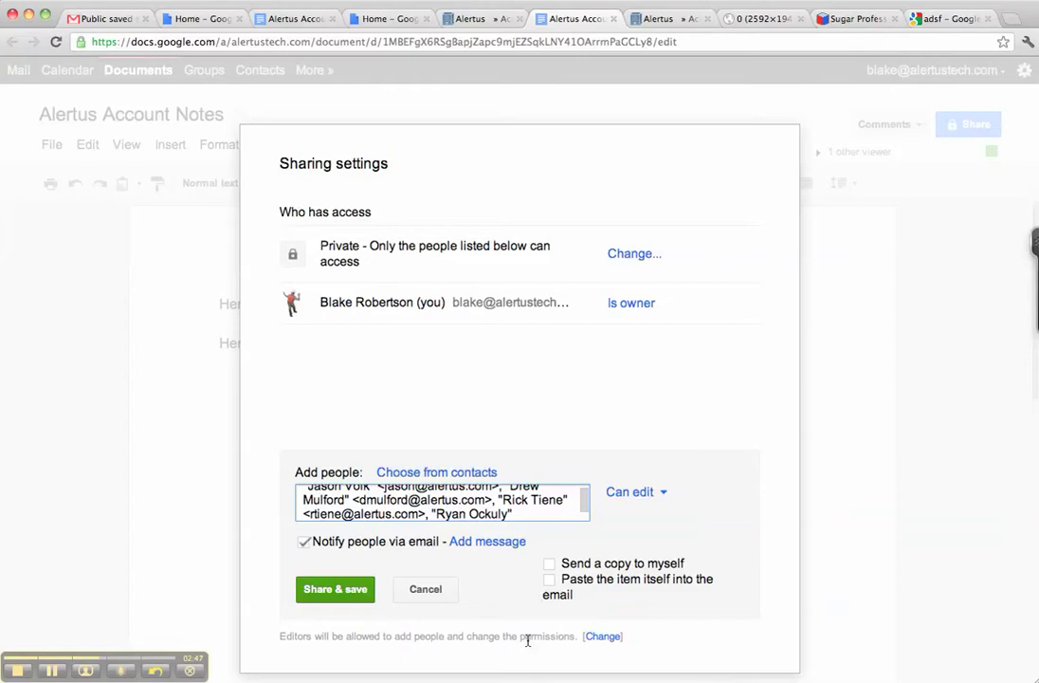
pyautogui.click(304, 543)
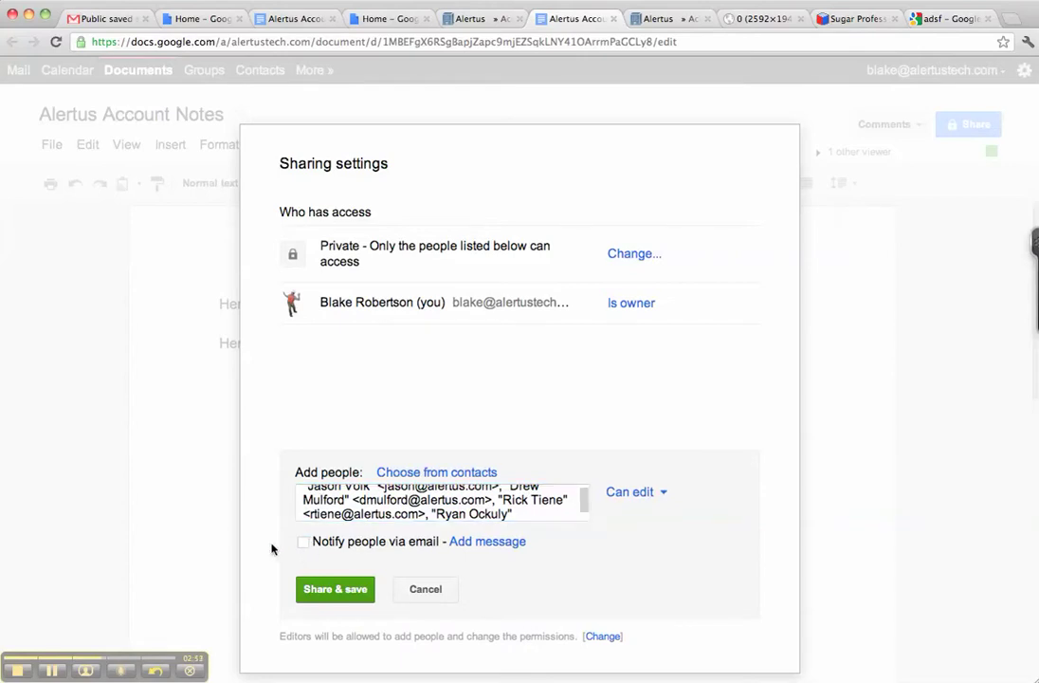
pyautogui.click(528, 510)
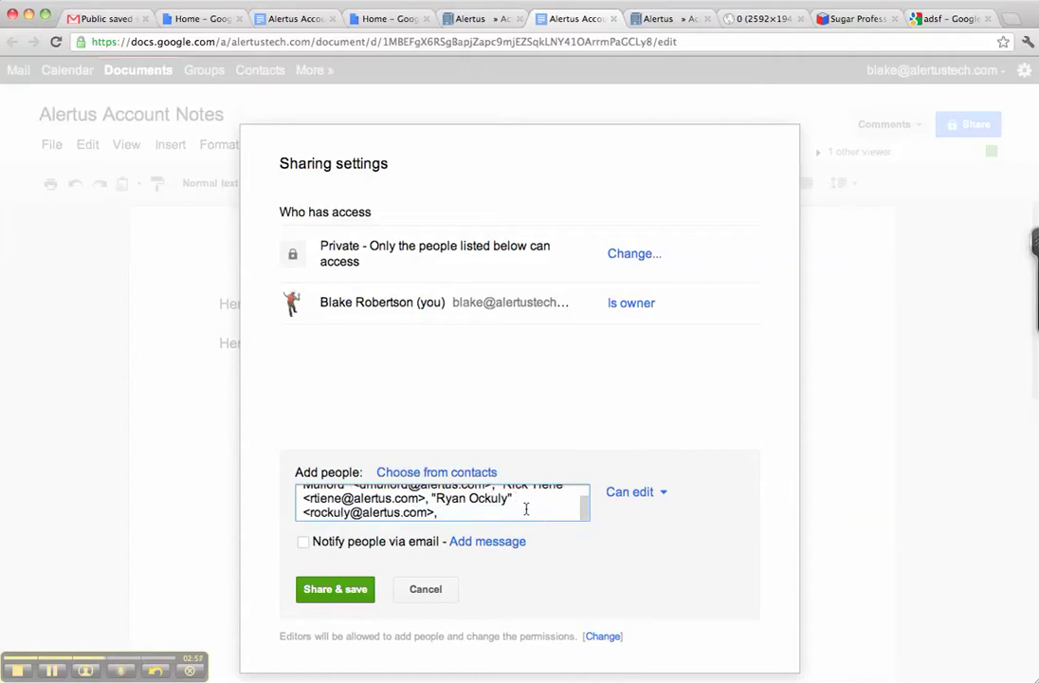
pyautogui.write('blake')
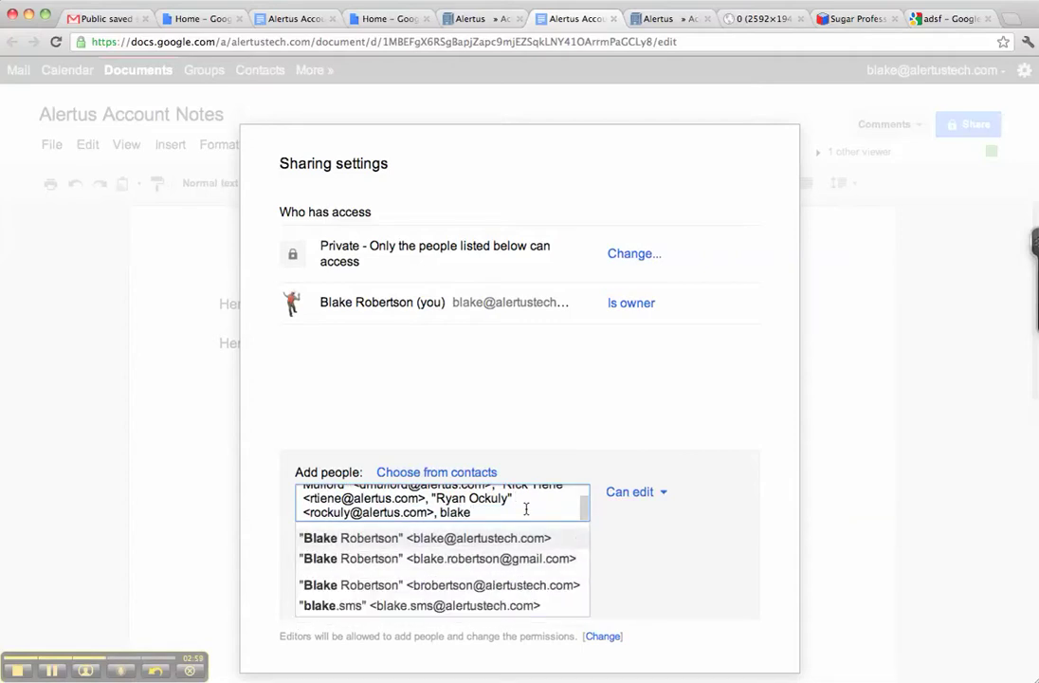
pyautogui.press('Return')
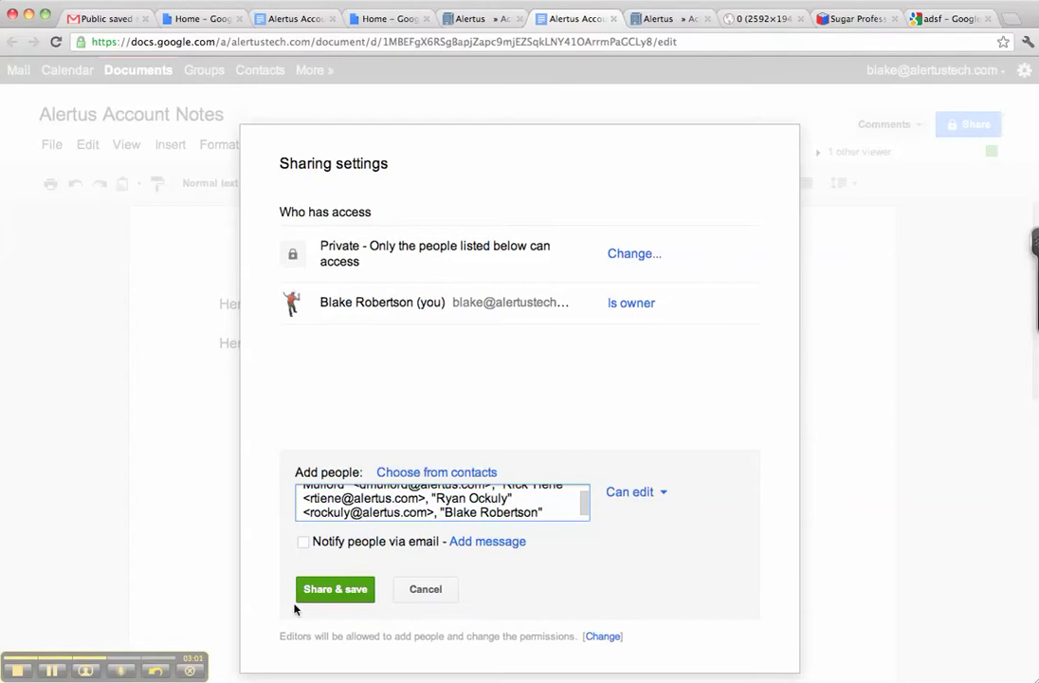
# - Share the document without email invitations, confirm outside addresses, and return to SugarCRM's Alertus account
pyautogui.click(326, 594)
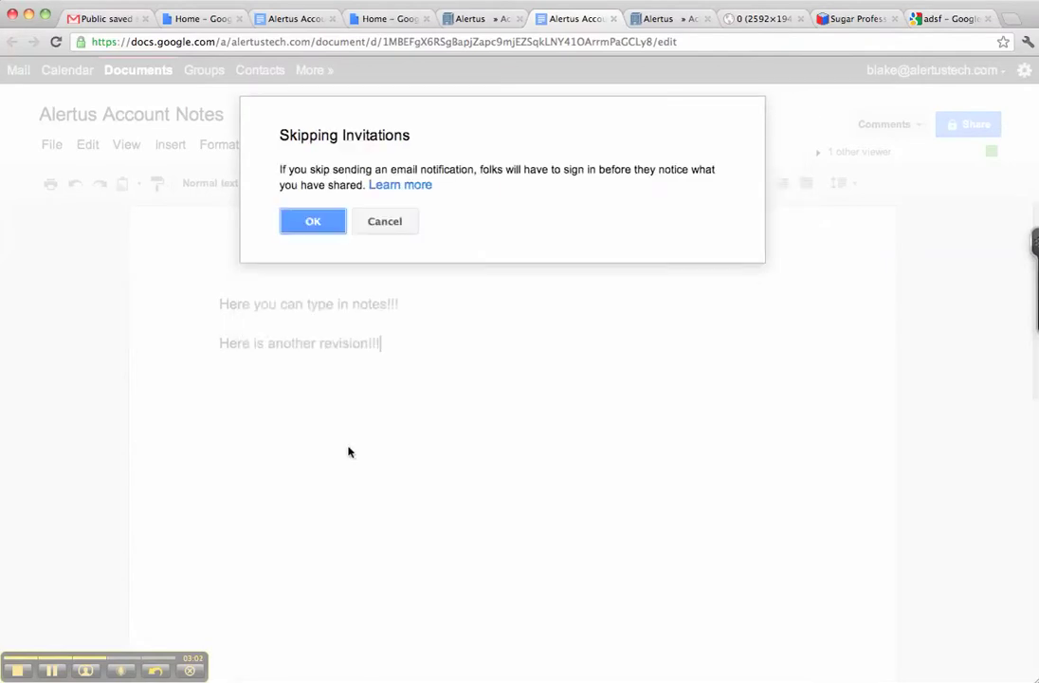
pyautogui.click(321, 227)
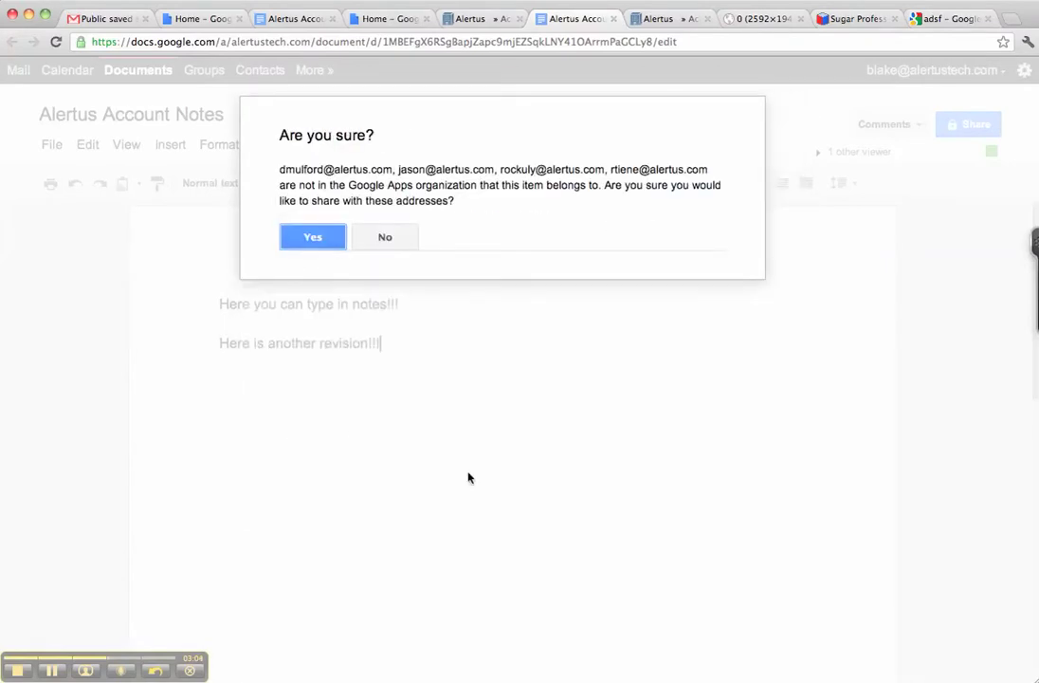
pyautogui.click(312, 236)
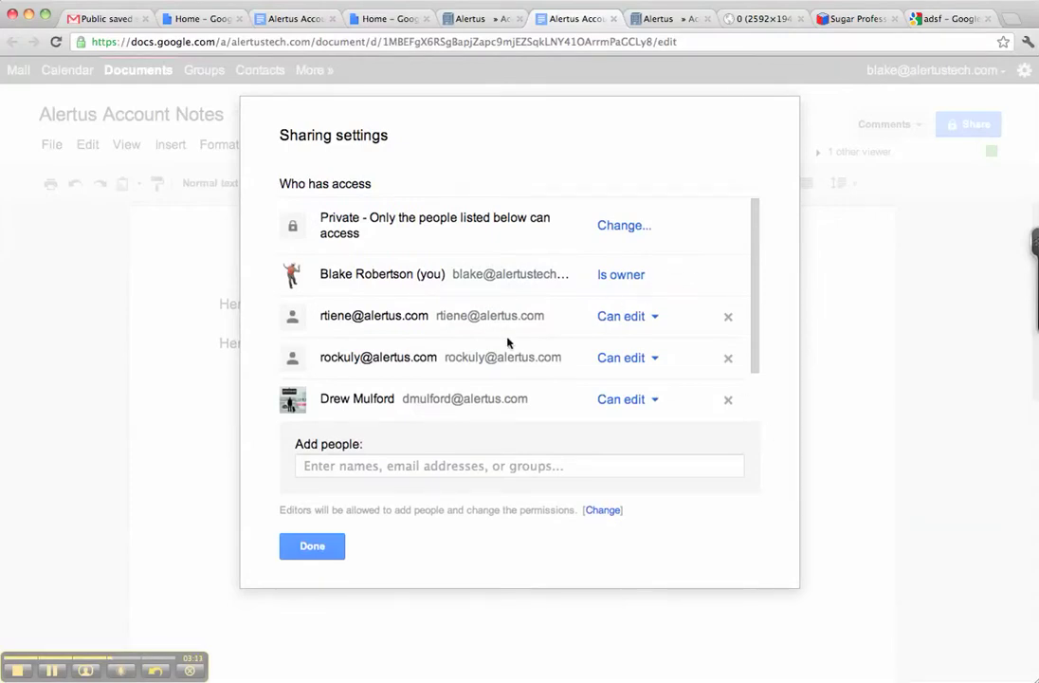
pyautogui.click(289, 542)
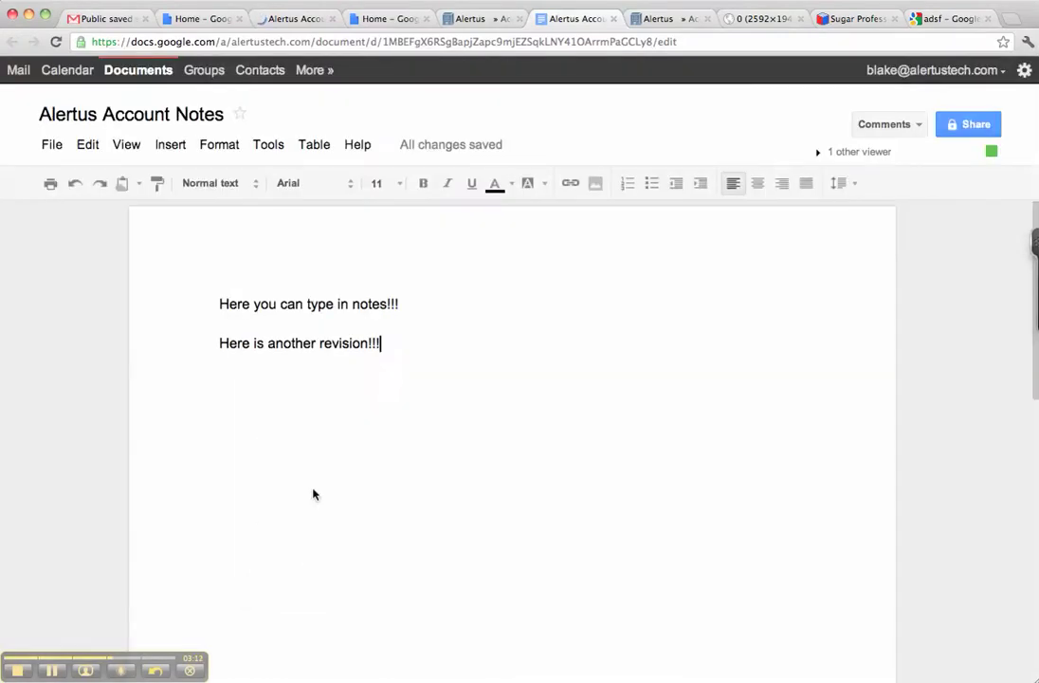
pyautogui.click(484, 315)
pyautogui.click(499, 20)
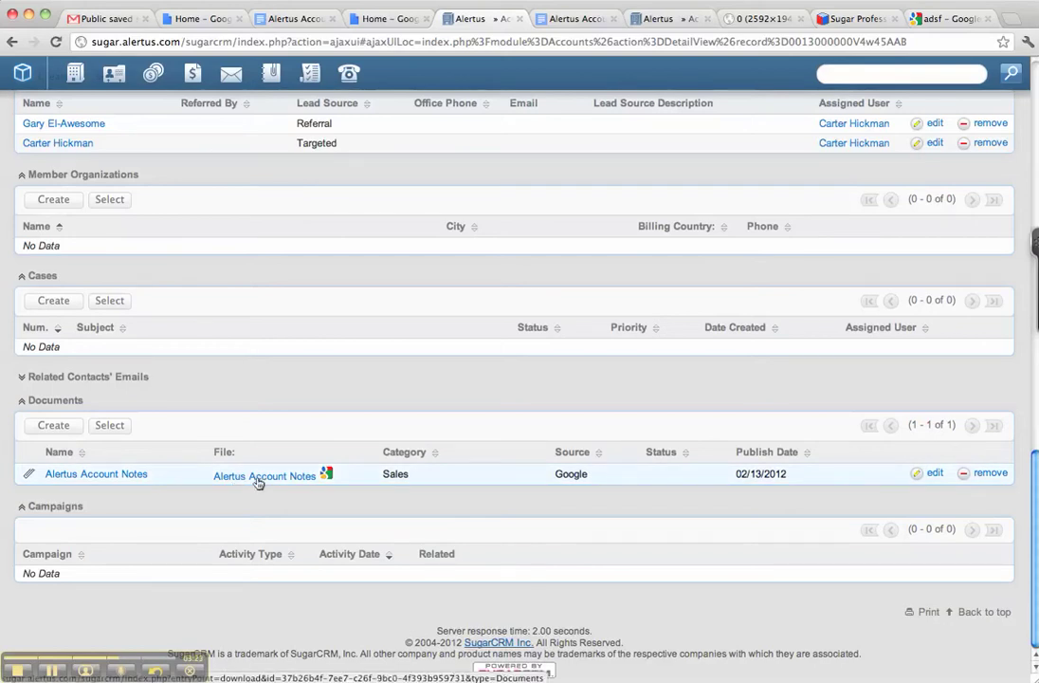
pyautogui.scroll(5, 265, 488)
pyautogui.scroll(-5, 265, 488)
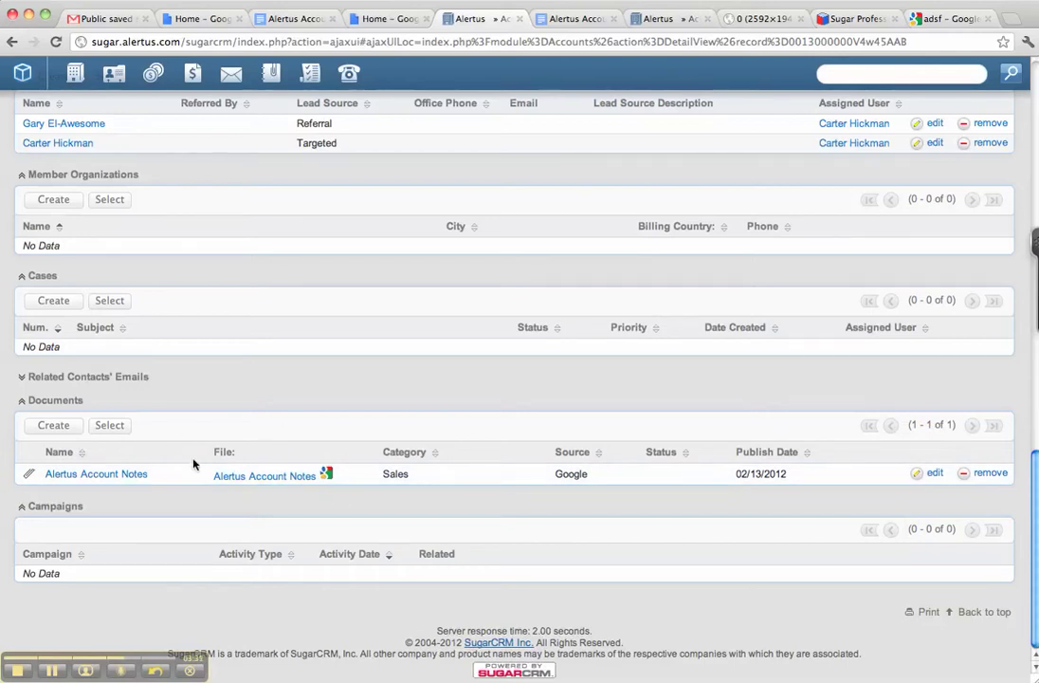
pyautogui.scroll(3, 193, 463)
pyautogui.scroll(-2, 193, 464)
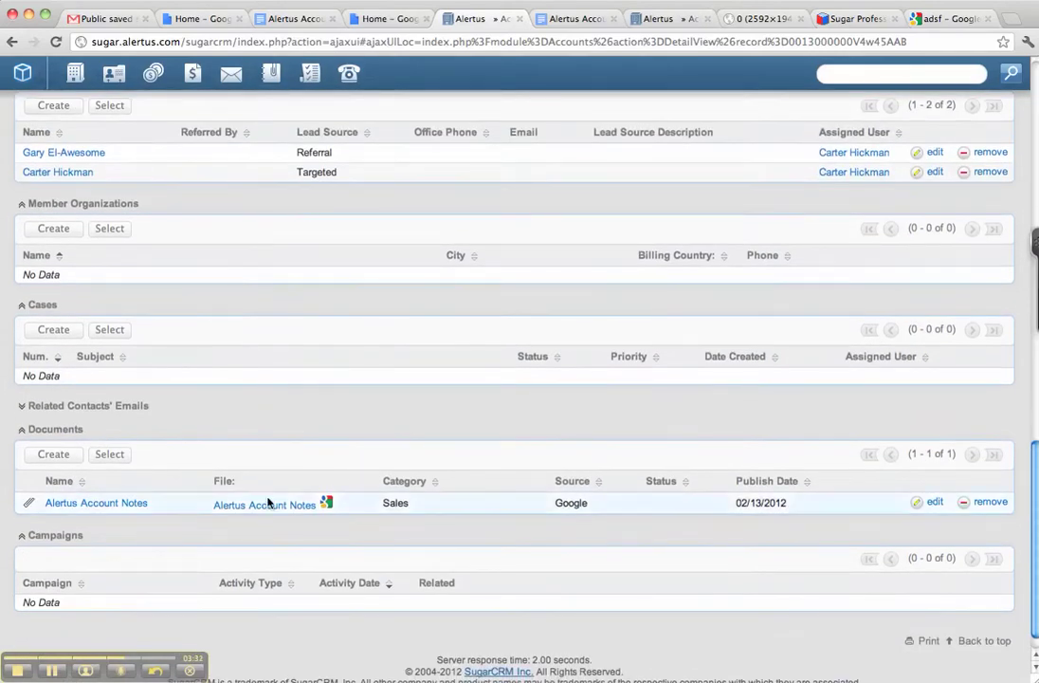
pyautogui.scroll(2, 393, 509)
pyautogui.scroll(4, 394, 509)
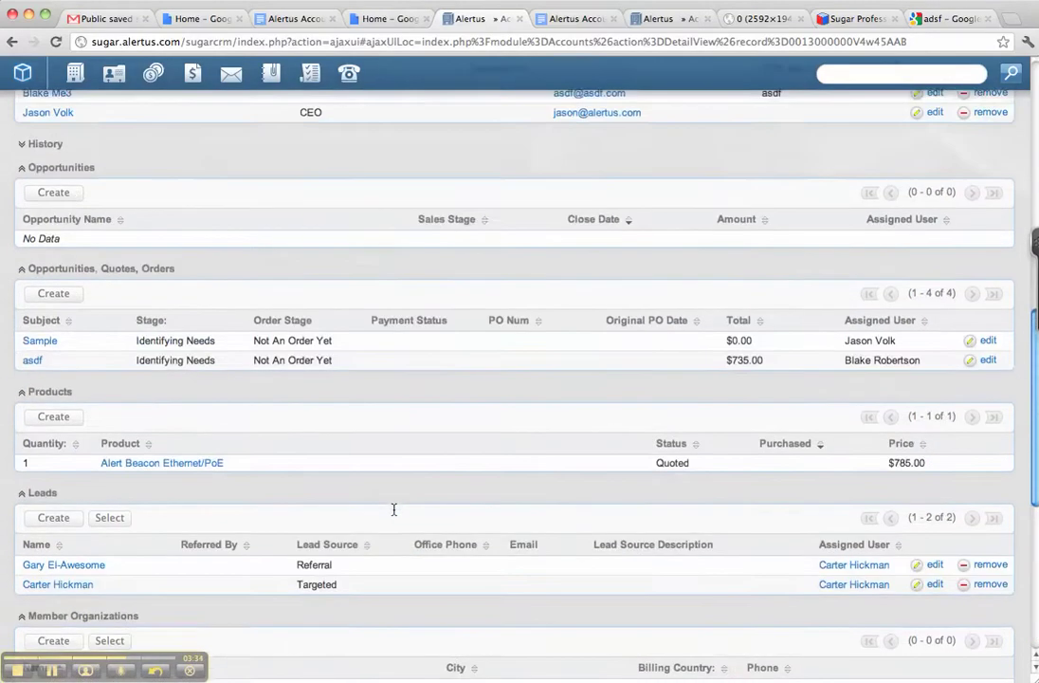
pyautogui.scroll(4, 394, 509)
pyautogui.scroll(3, 394, 509)
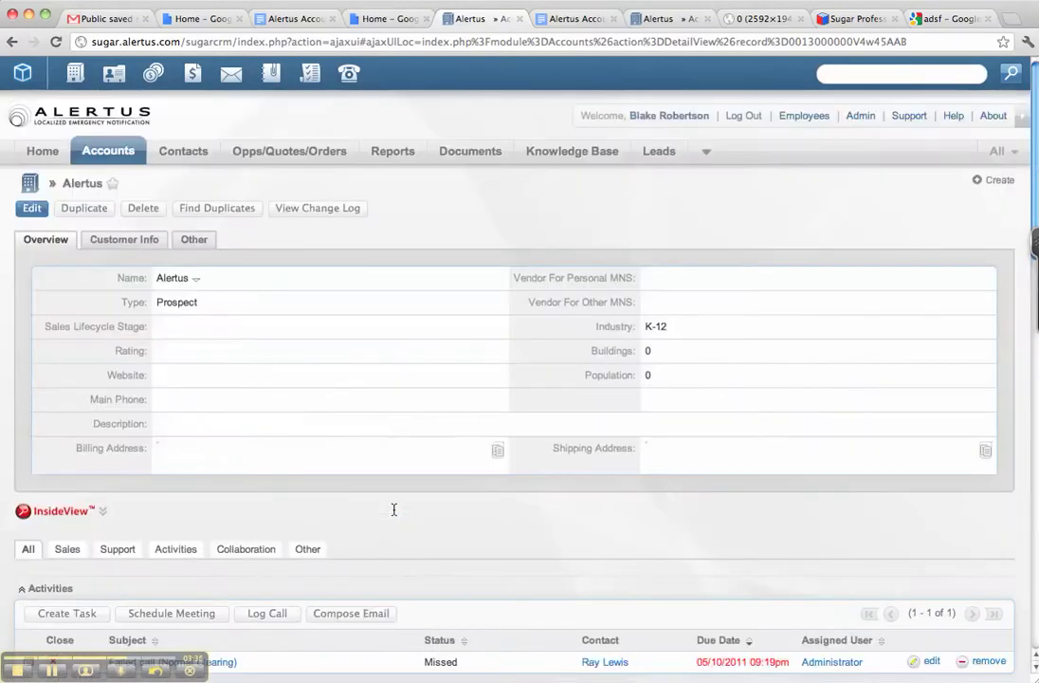
pyautogui.click(673, 116)
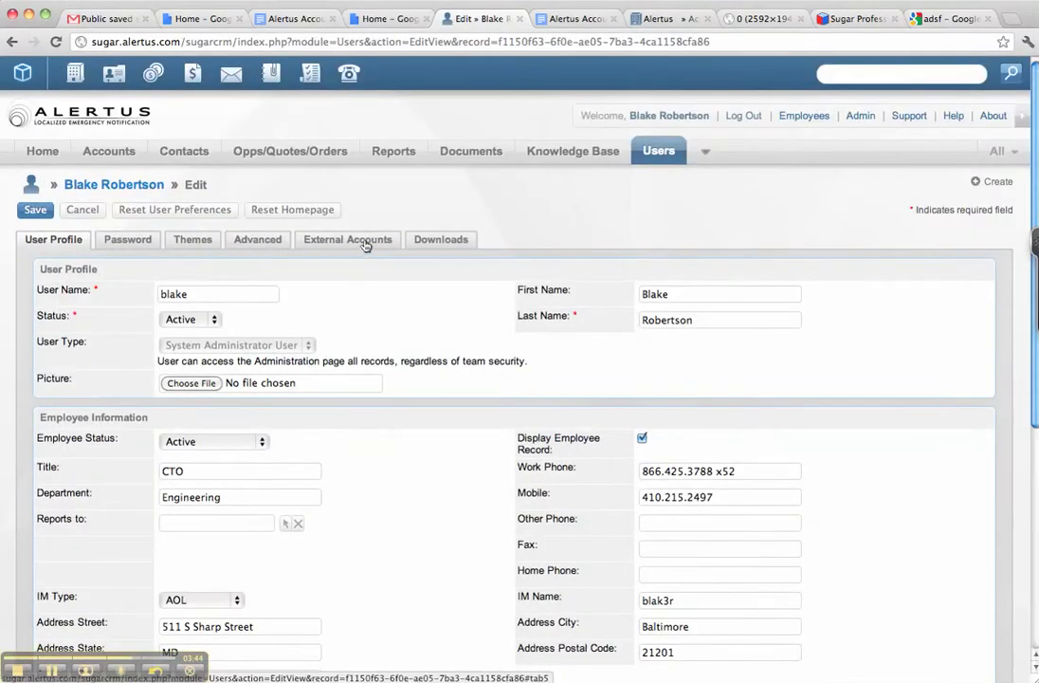
# - Create a new external account in the user profile with Google as the application
pyautogui.click(364, 243)
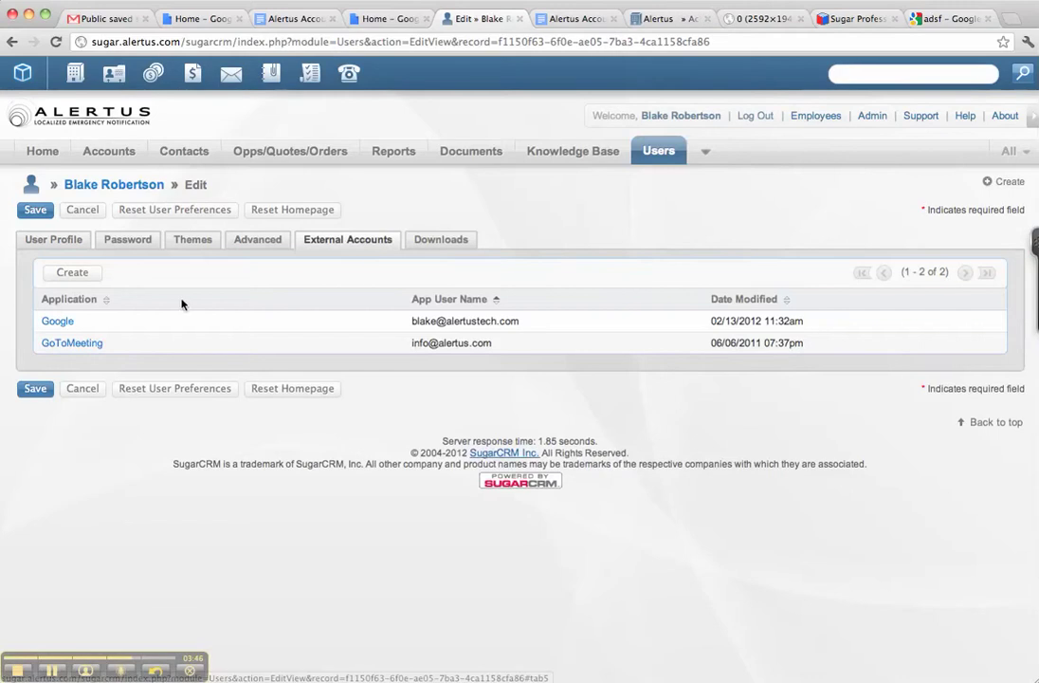
pyautogui.click(83, 275)
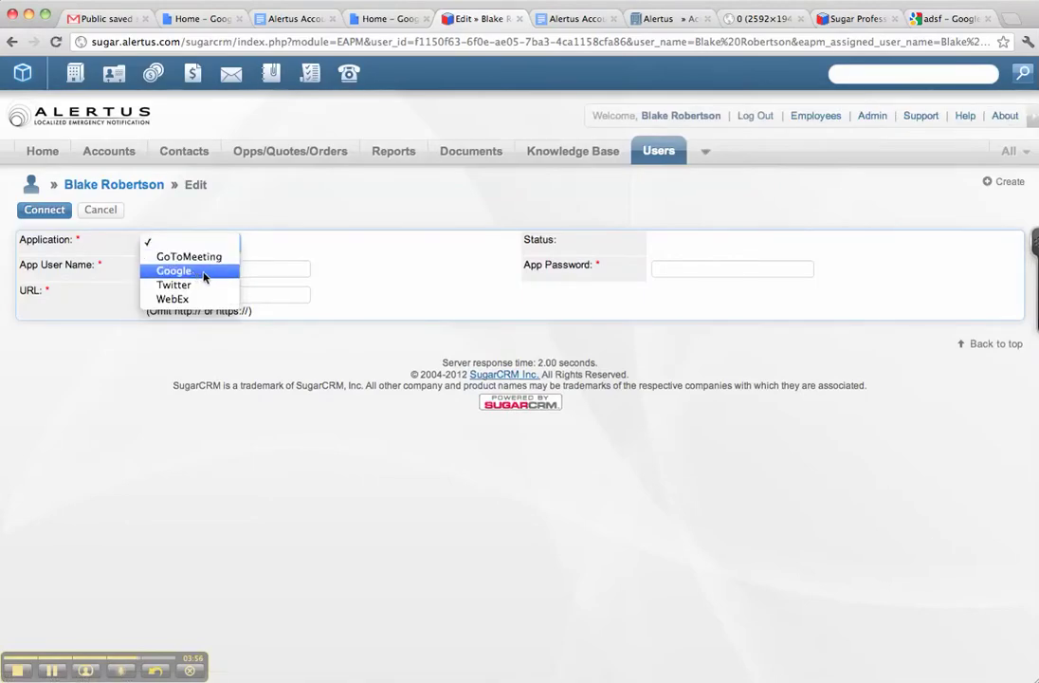
pyautogui.click(203, 272)
# - Switch the application to GoToMeeting, enter a company e-mail as user name, then discard the entry unsaved
pyautogui.click(204, 271)
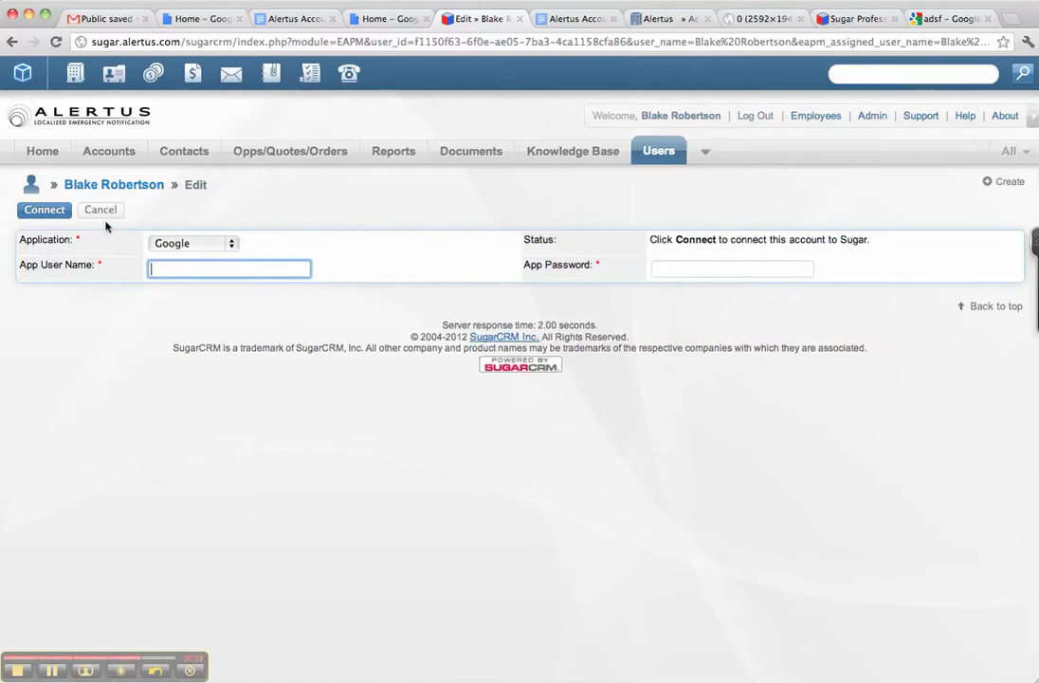
pyautogui.click(202, 245)
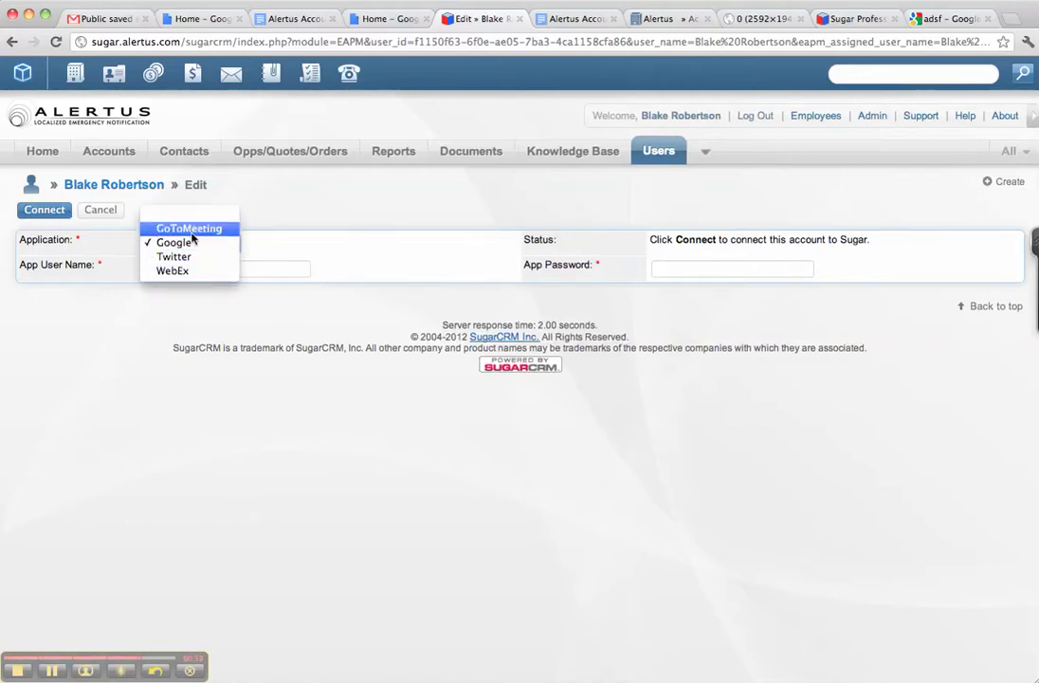
pyautogui.click(190, 229)
pyautogui.click(201, 274)
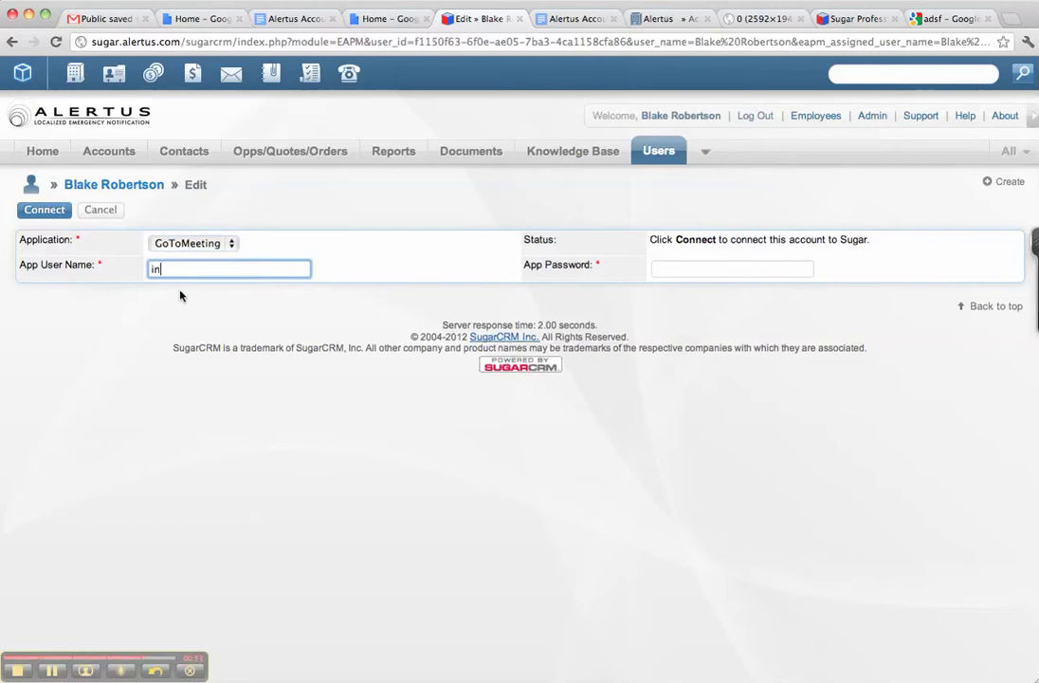
pyautogui.write('alertus.com')
pyautogui.press('Tab')
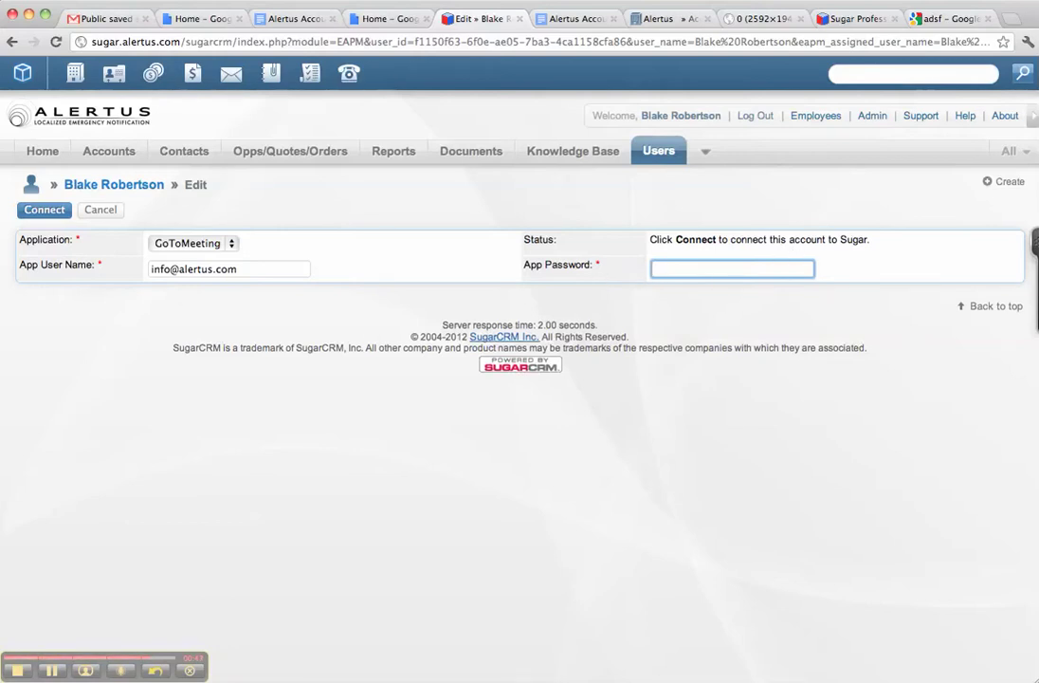
pyautogui.click(95, 215)
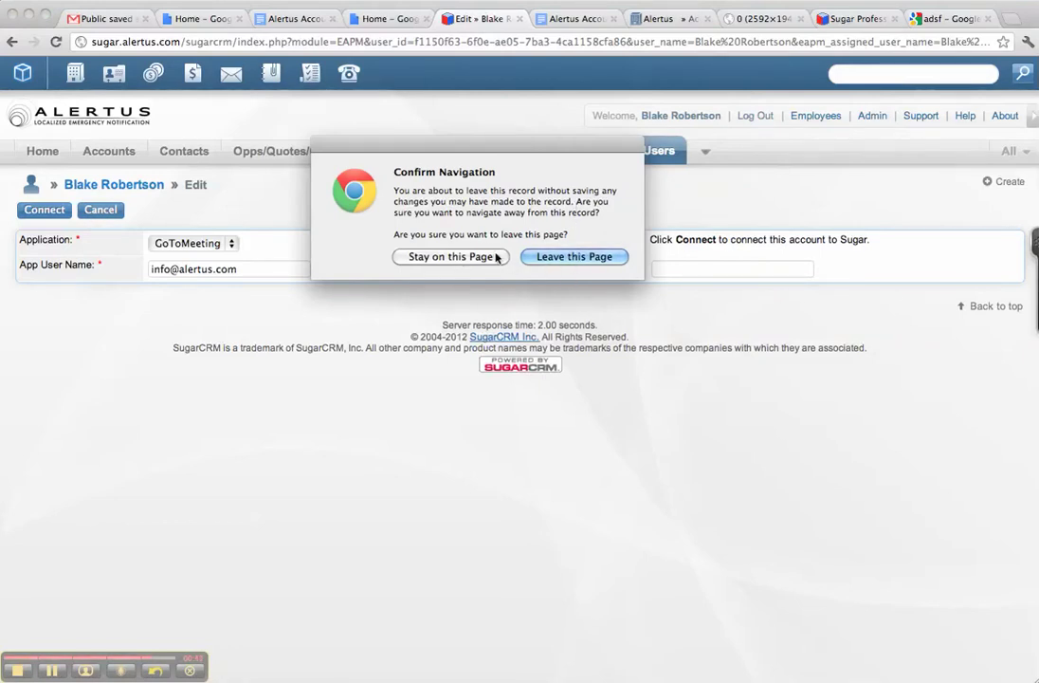
pyautogui.click(531, 257)
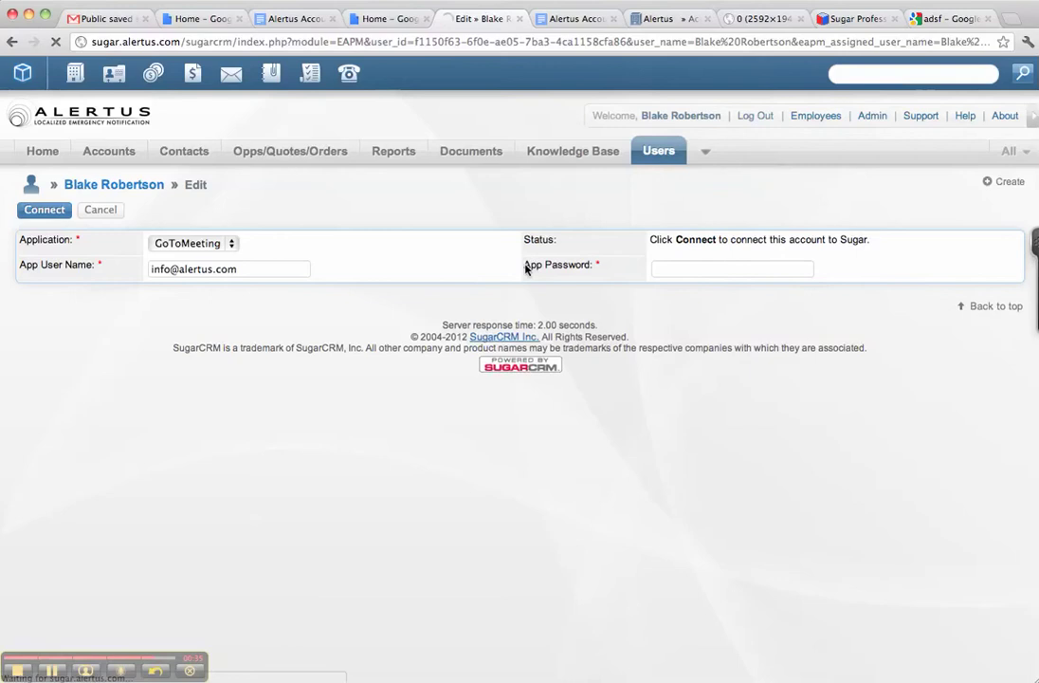